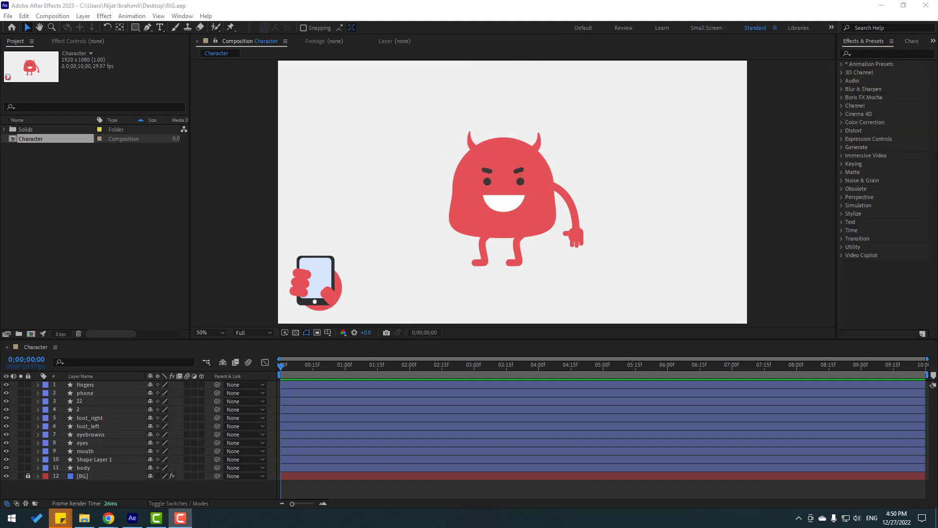
# Draw a three-point V-shaped path with the Pen tool beside the devil's left side
pyautogui.click(110, 492)
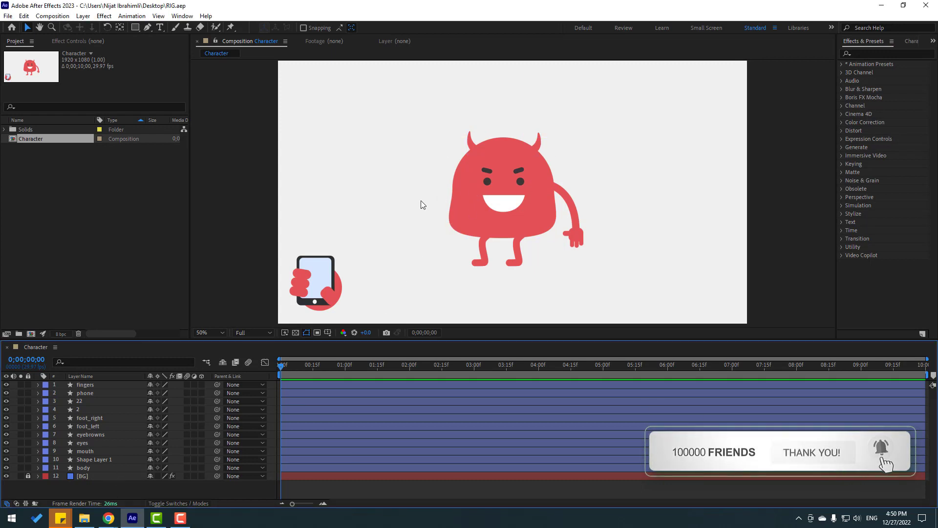
pyautogui.click(148, 28)
pyautogui.scroll(2, 350, 197)
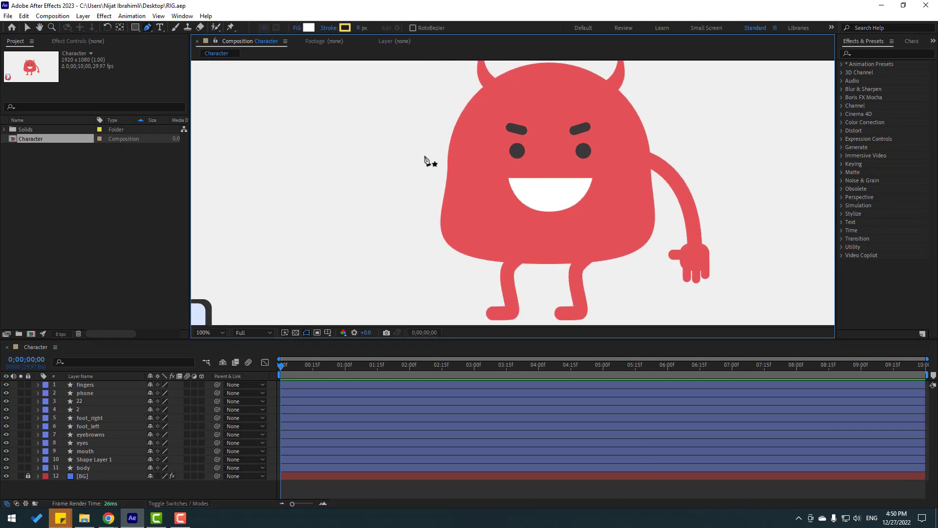
pyautogui.moveTo(465, 135); pyautogui.dragTo(474, 219)
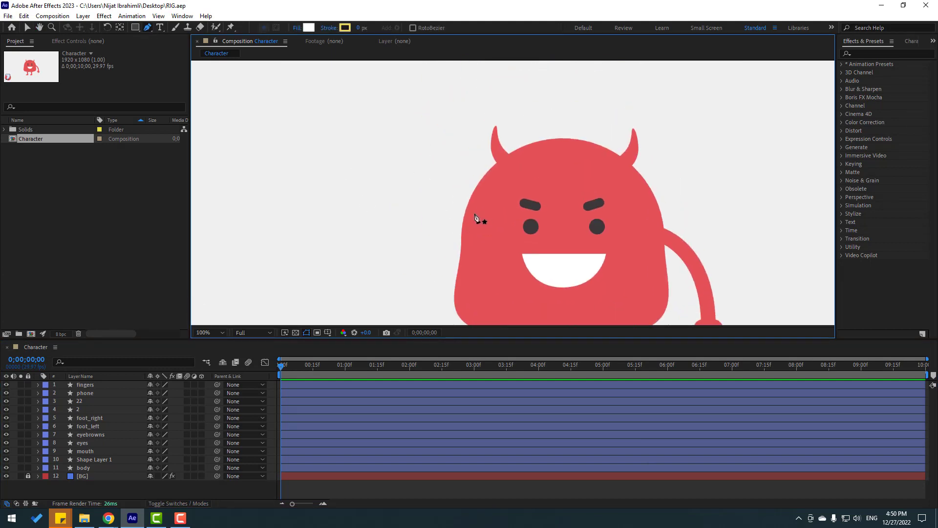
pyautogui.click(474, 214)
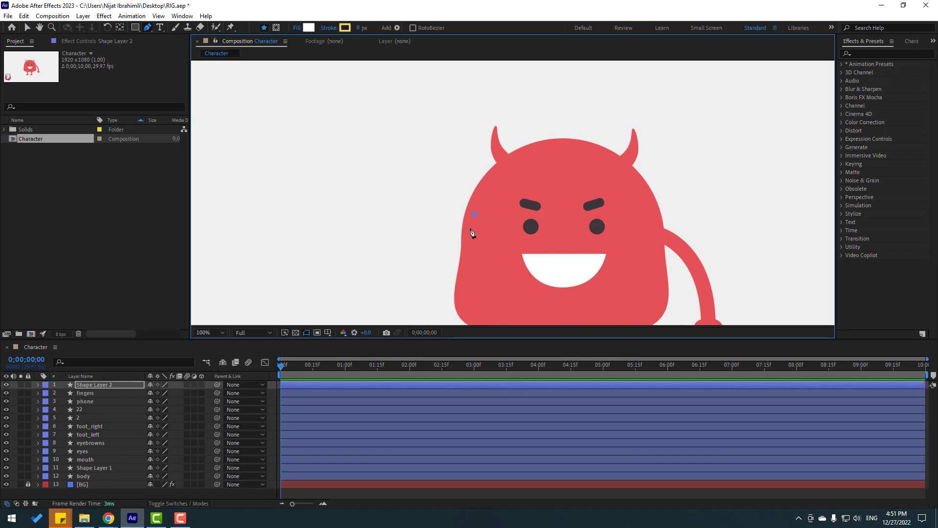
pyautogui.click(409, 269)
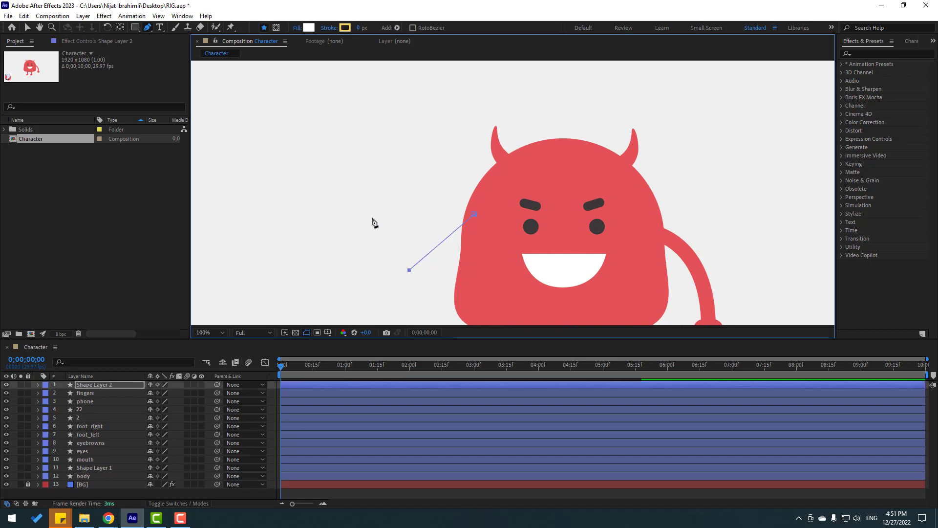
pyautogui.click(357, 214)
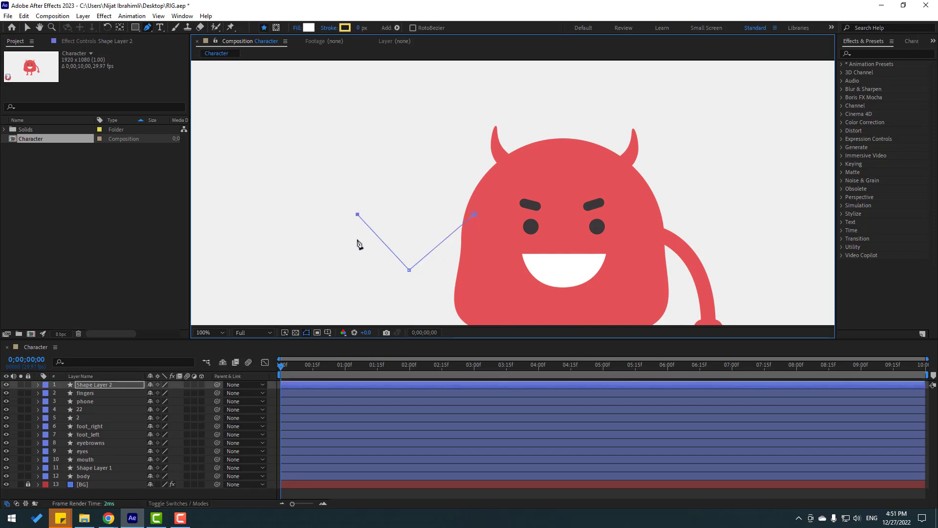
# Set the new shape's fill to None
pyautogui.click(27, 29)
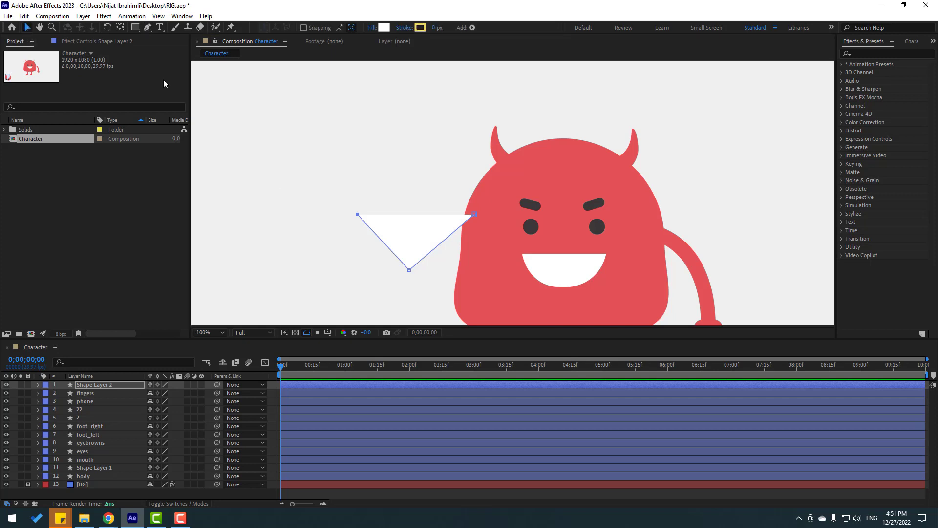
pyautogui.click(373, 28)
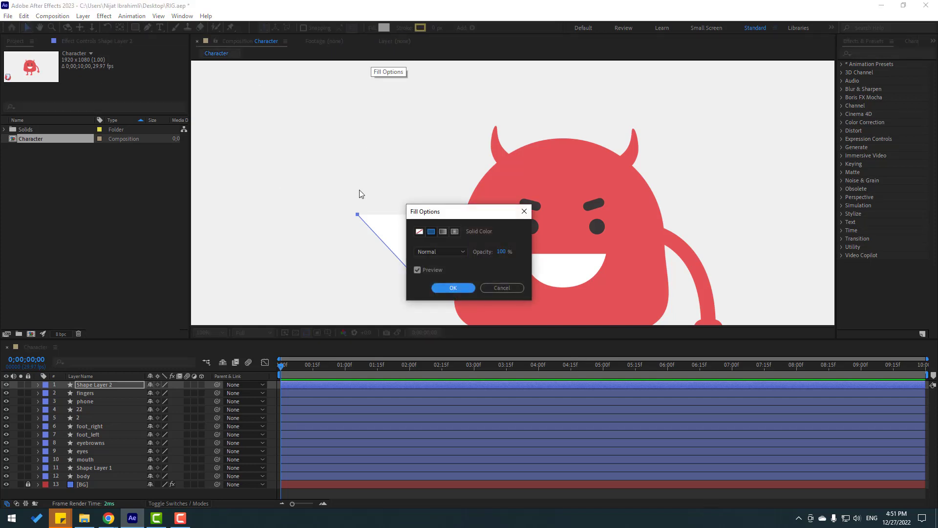
pyautogui.click(419, 233)
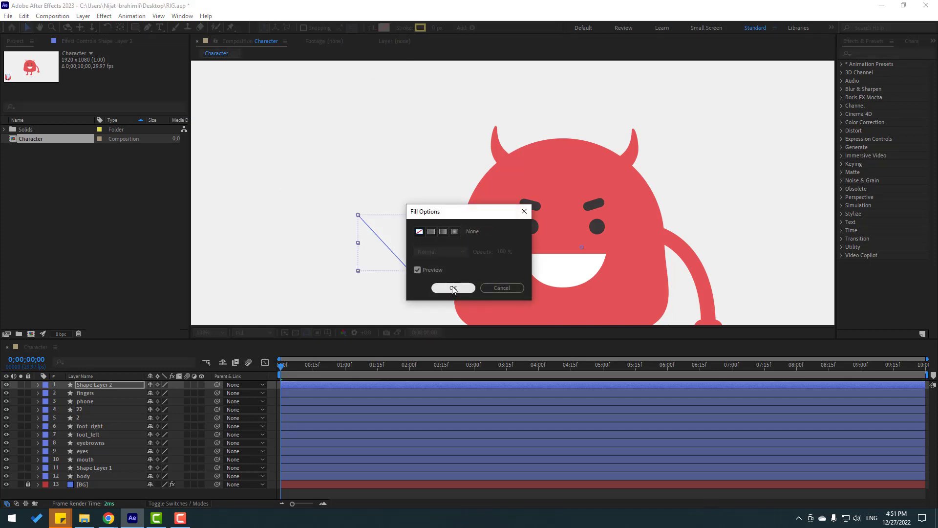
# Confirm the no-fill choice and give the path a 25 px stroke width
pyautogui.click(452, 288)
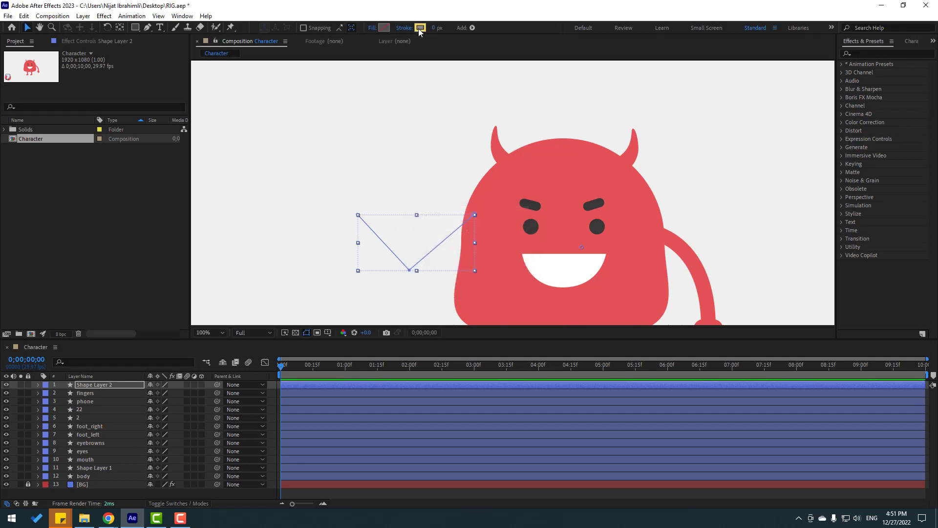
pyautogui.moveTo(432, 28); pyautogui.dragTo(447, 28)
pyautogui.click(440, 29)
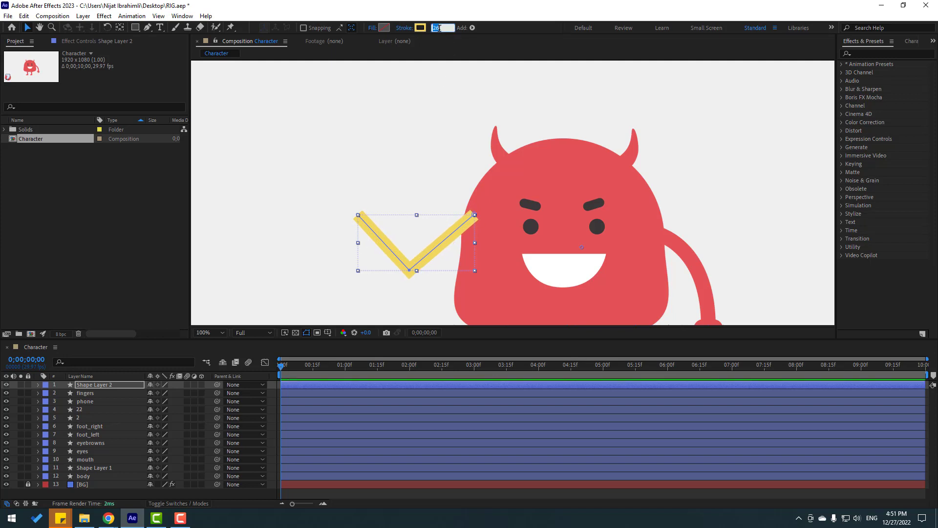
pyautogui.write('25')
pyautogui.press('Return')
# Eyedrop the devil body's red (E45456) as the stroke colour
pyautogui.click(421, 27)
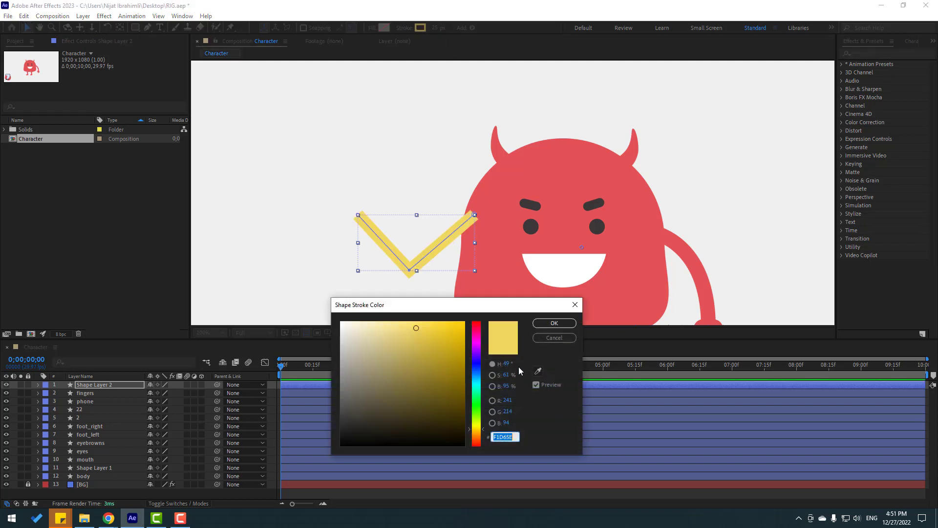
pyautogui.click(538, 371)
pyautogui.click(539, 173)
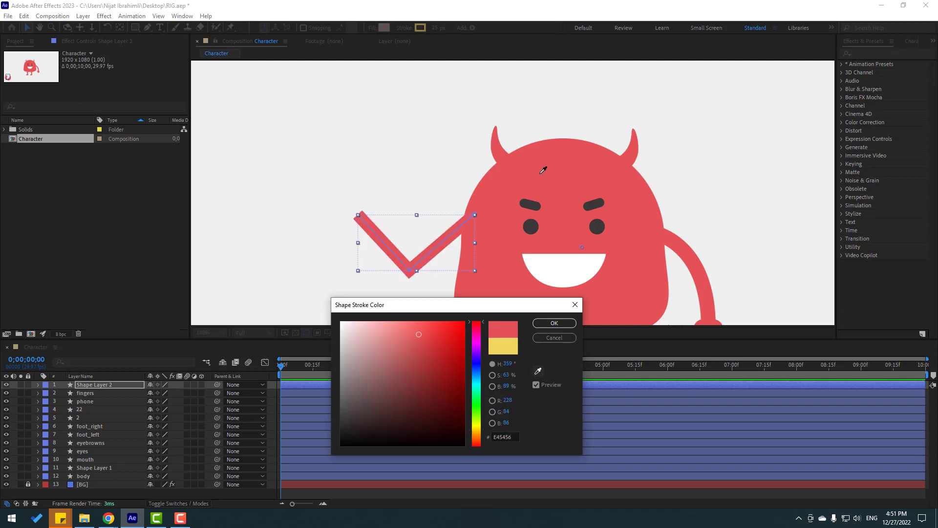
pyautogui.click(535, 323)
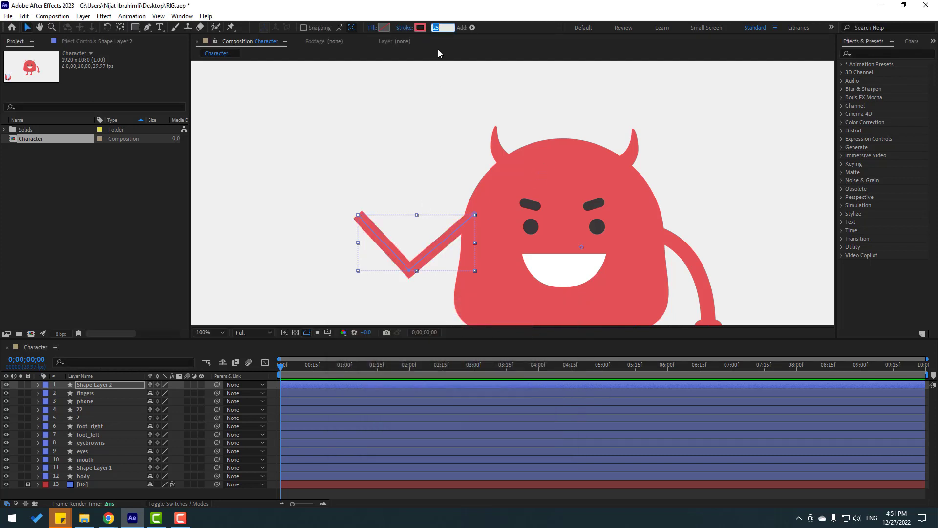
# Set the stroke width to 27 px and rename the shape layer hand_left
pyautogui.write('27')
pyautogui.click(98, 388)
pyautogui.press('Return')
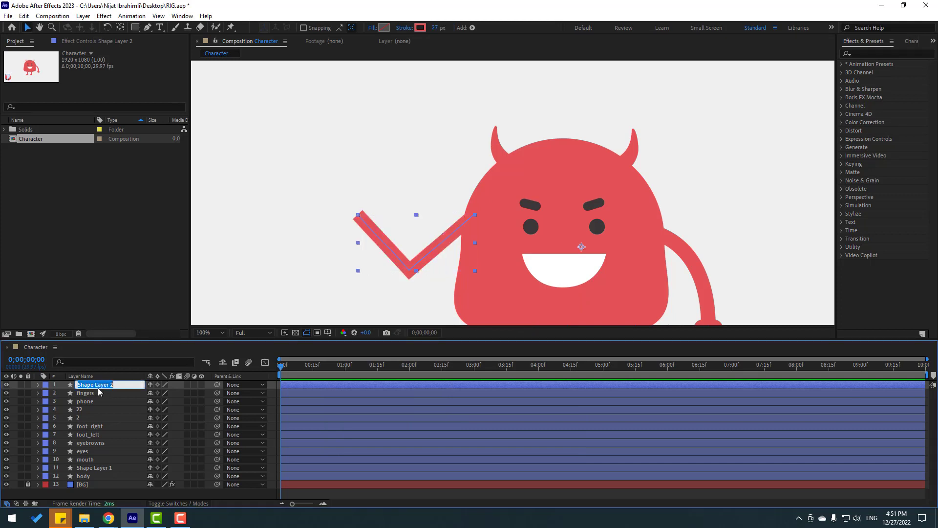
pyautogui.write('hand_left')
pyautogui.press('Return')
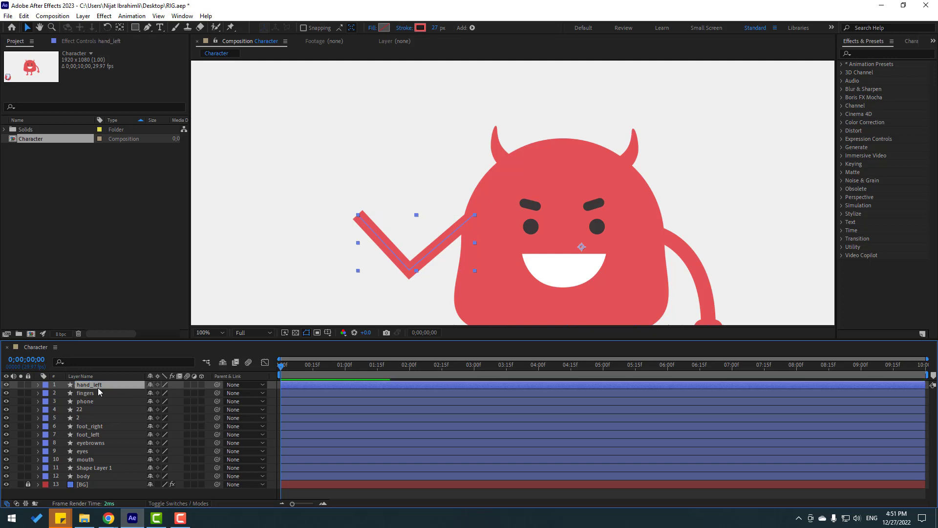
# Set the Line Cap of Shape 1's Stroke 1 to Round Cap
pyautogui.click(38, 385)
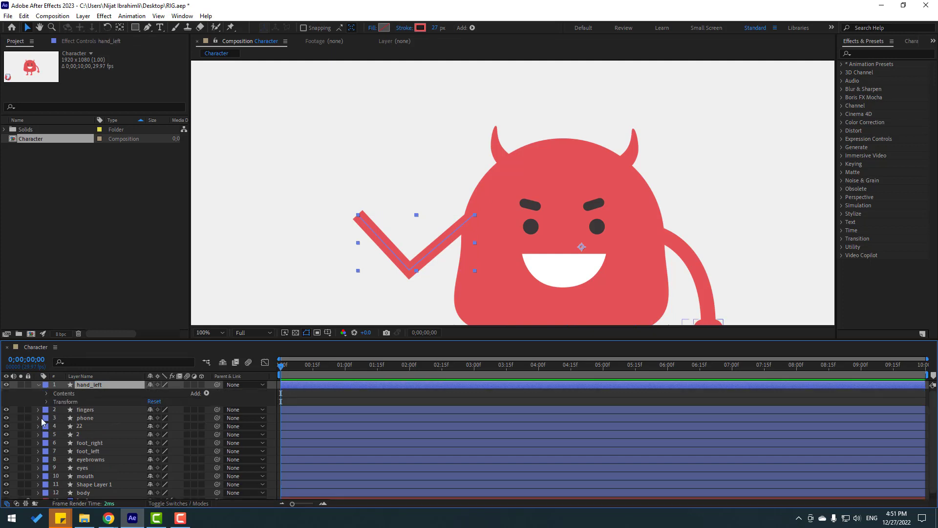
pyautogui.click(54, 401)
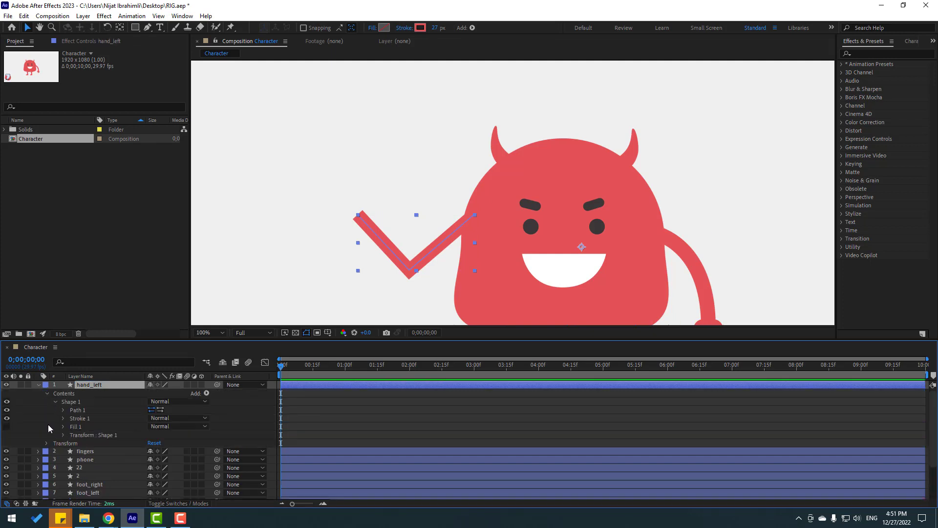
pyautogui.click(63, 419)
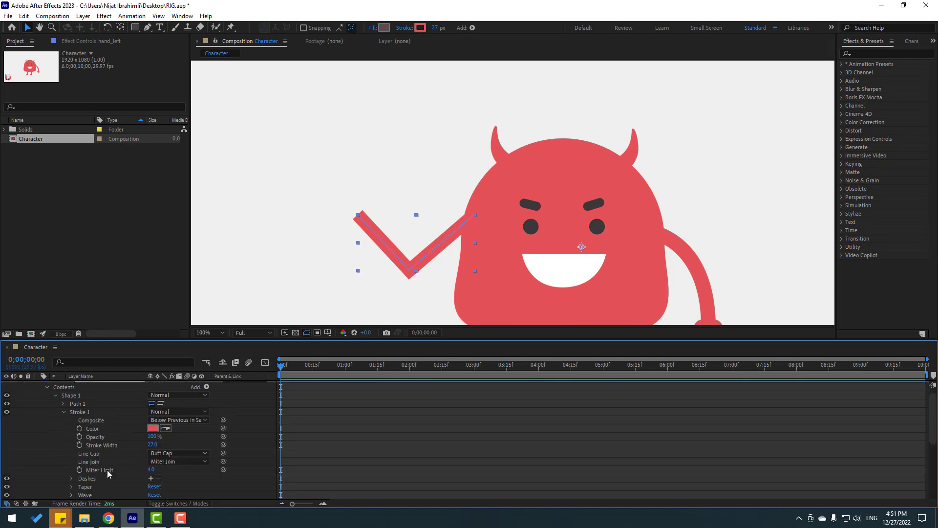
pyautogui.click(164, 453)
pyautogui.click(177, 475)
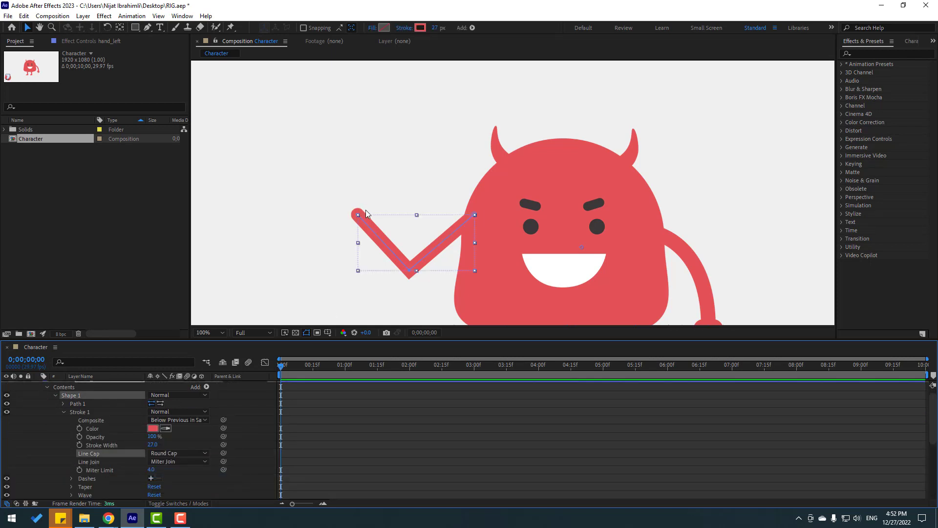
pyautogui.scroll(1, 86, 388)
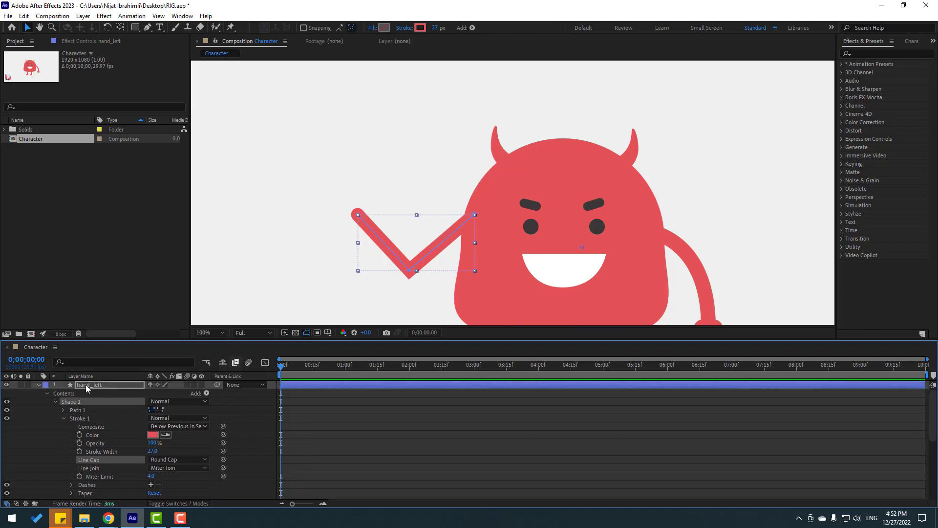
# Smooth the arm's sharp V corner into a curve, then collapse hand_left's properties
pyautogui.click(147, 27)
pyautogui.scroll(-2, 388, 266)
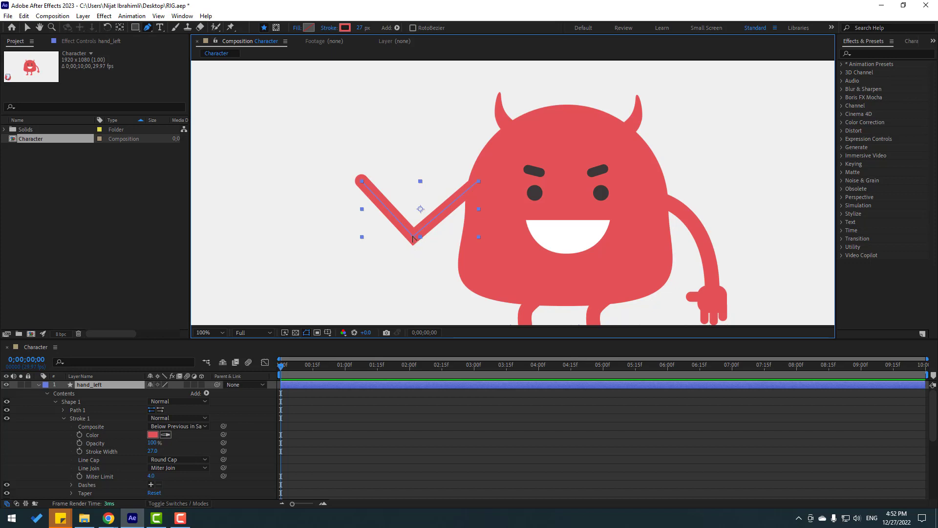
pyautogui.click(413, 239)
pyautogui.moveTo(404, 245); pyautogui.dragTo(415, 229)
pyautogui.click(29, 27)
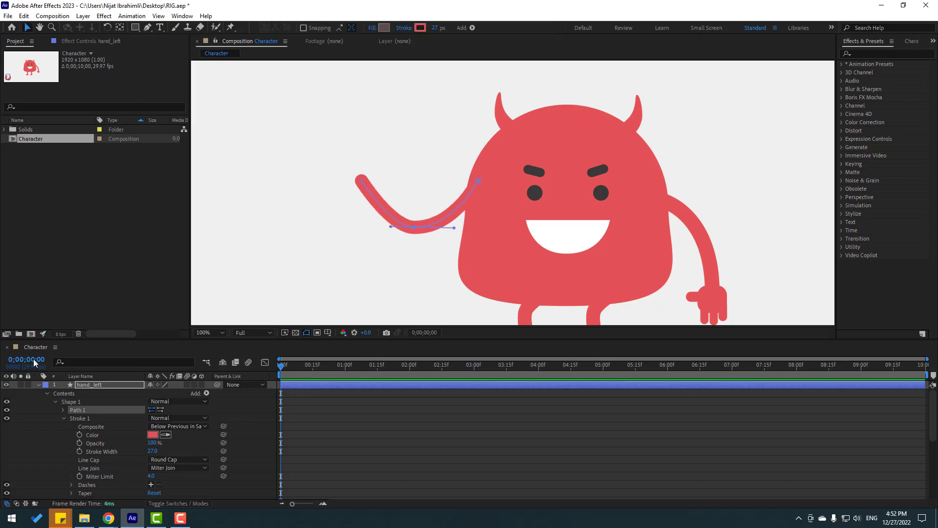
pyautogui.click(38, 386)
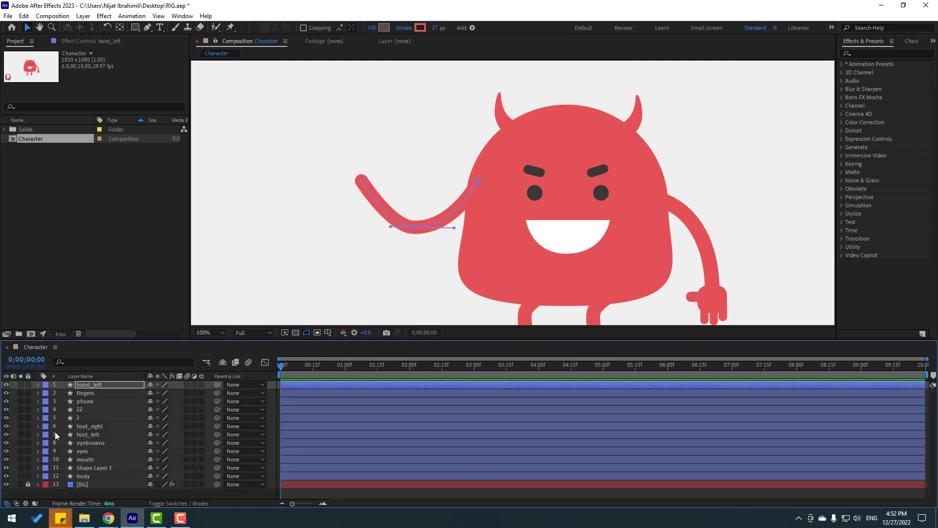
# Run Create Nulls From Paths.jsx on hand_left's Path and create Points Follow Nulls
pyautogui.click(181, 15)
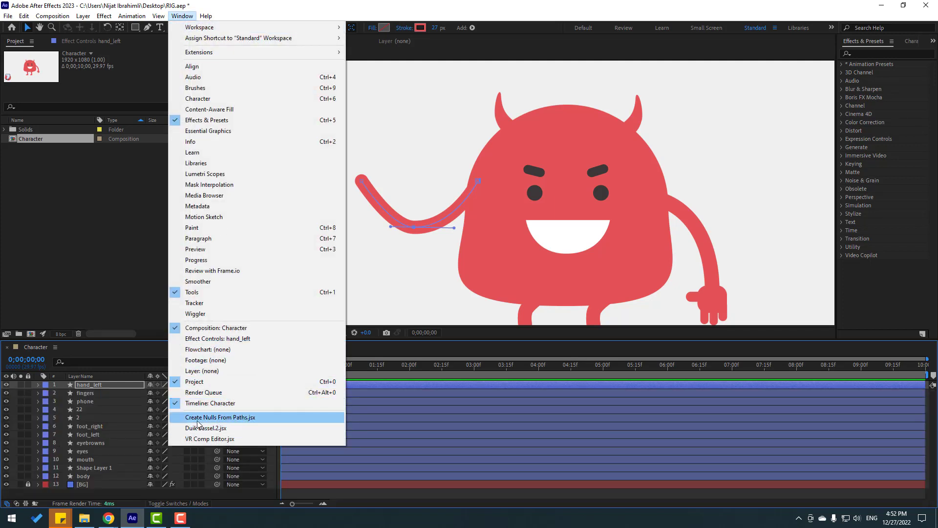
pyautogui.click(251, 421)
pyautogui.moveTo(486, 322); pyautogui.dragTo(539, 286)
pyautogui.click(104, 386)
pyautogui.click(38, 385)
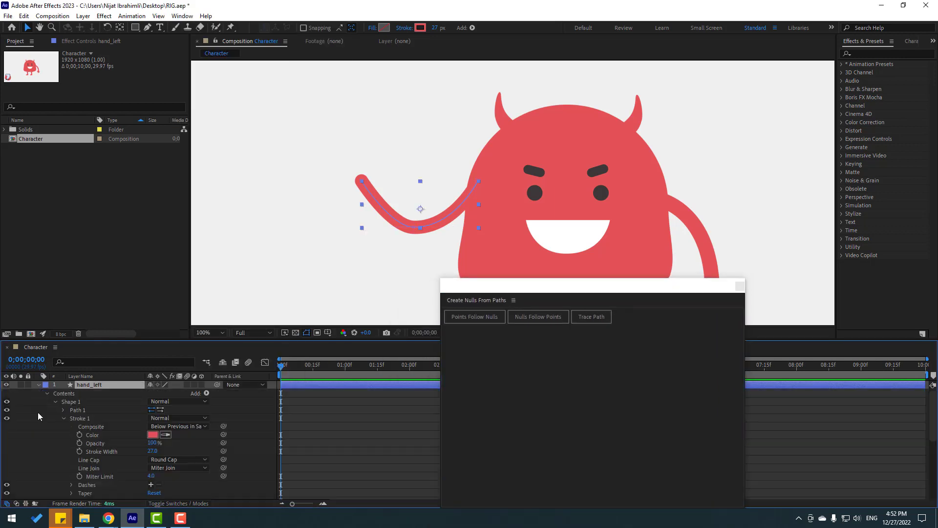
pyautogui.click(62, 419)
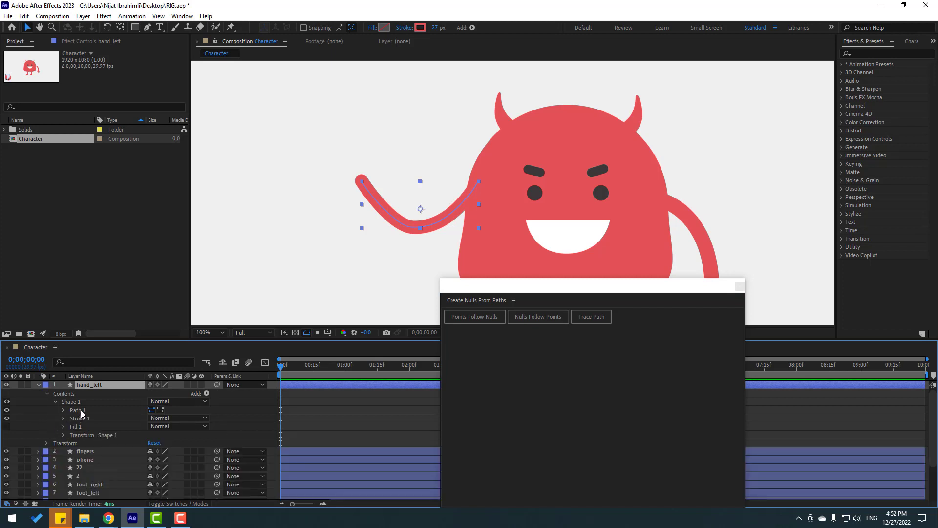
pyautogui.click(81, 410)
pyautogui.click(63, 410)
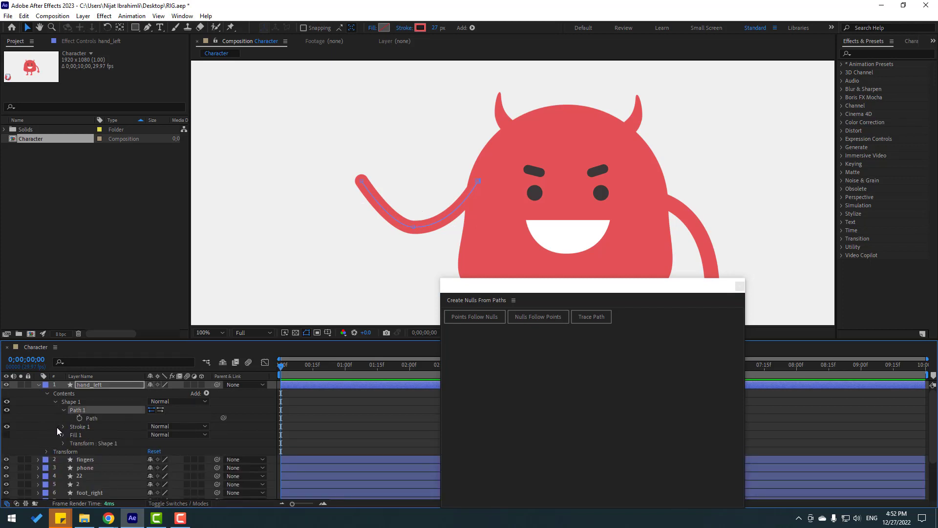
pyautogui.click(94, 420)
pyautogui.moveTo(553, 291); pyautogui.dragTo(632, 328)
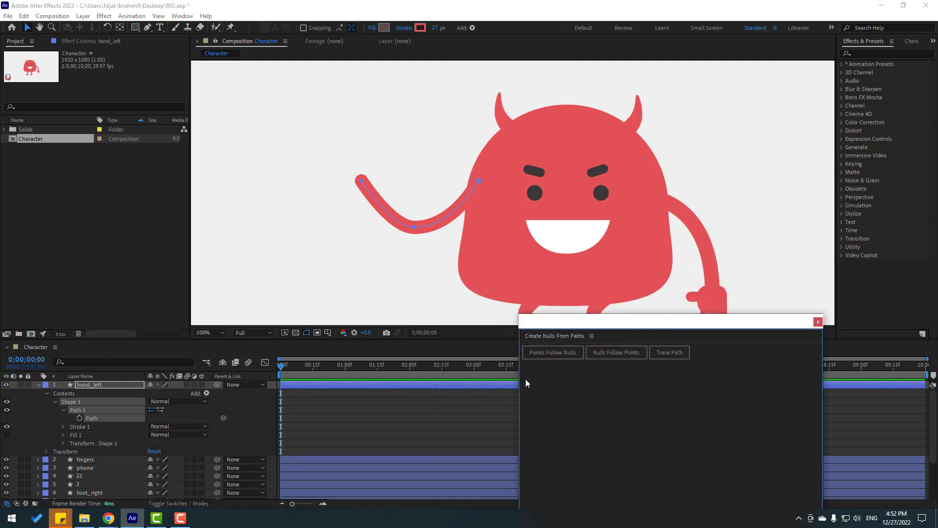
pyautogui.click(557, 354)
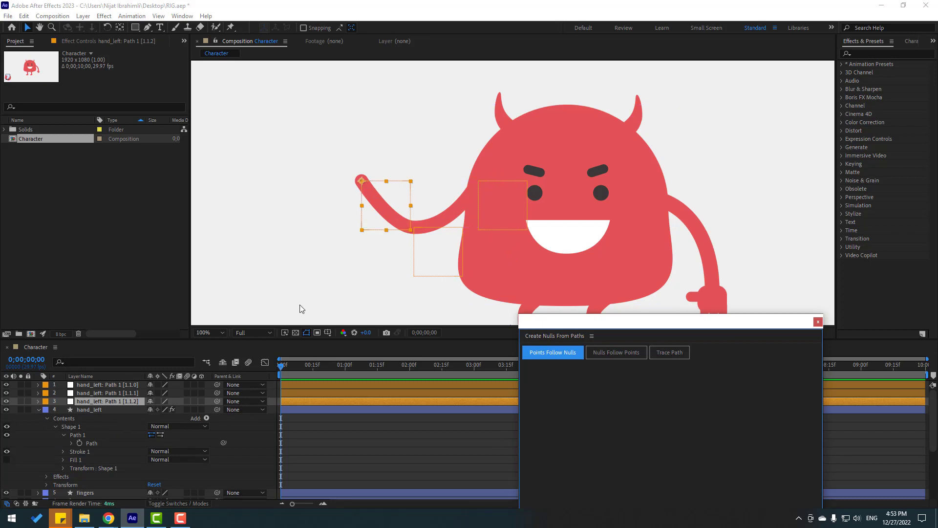
# Drag the hand-tip and shoulder nulls to bend the arm into a raised pose
pyautogui.moveTo(379, 211); pyautogui.dragTo(409, 229)
pyautogui.moveTo(506, 215)
pyautogui.mouseDown()
pyautogui.moveTo(501, 191)
pyautogui.moveTo(524, 193)
pyautogui.moveTo(512, 234)
pyautogui.moveTo(495, 221)
pyautogui.mouseUp()
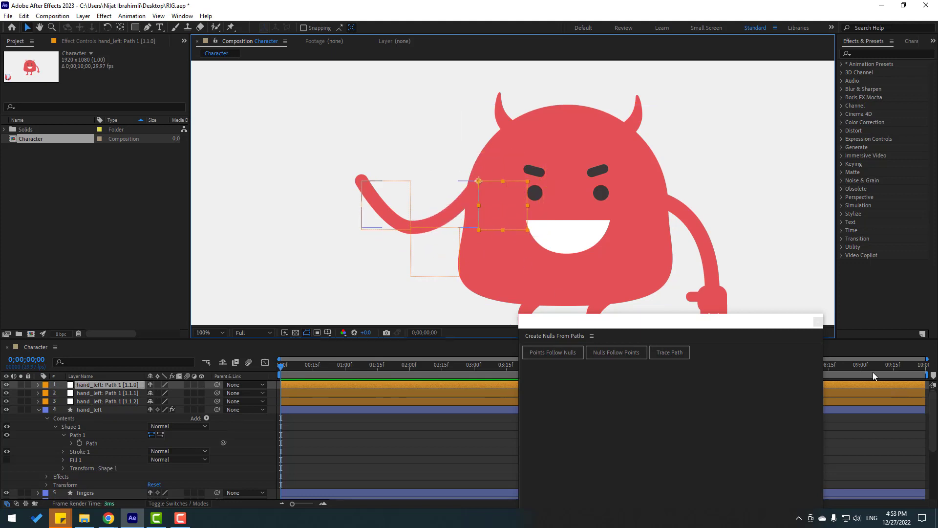
pyautogui.click(818, 322)
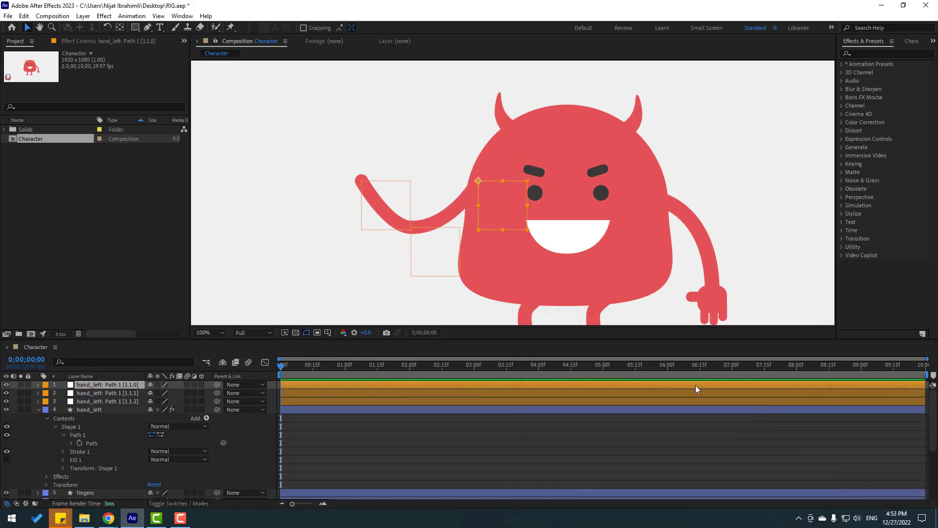
pyautogui.click(38, 410)
pyautogui.scroll(-2, 359, 274)
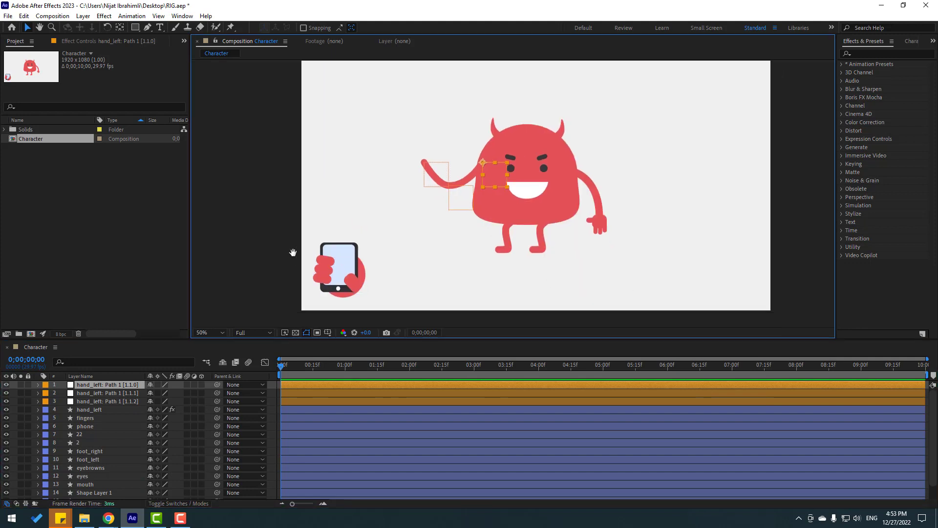
pyautogui.moveTo(292, 252); pyautogui.dragTo(286, 241)
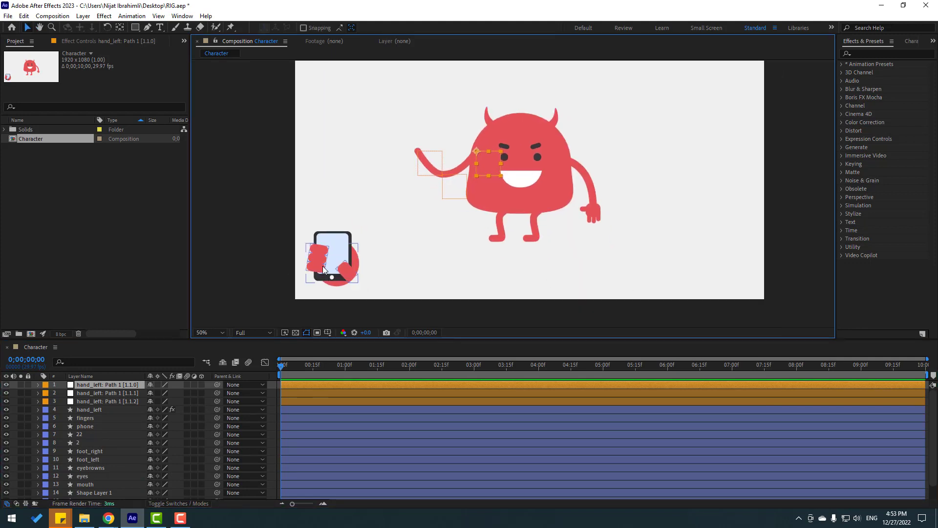
# Rename the hand-tip null hand_left: Path 1 [1.1.2] to 01, undoing an accidental nudge
pyautogui.click(337, 244)
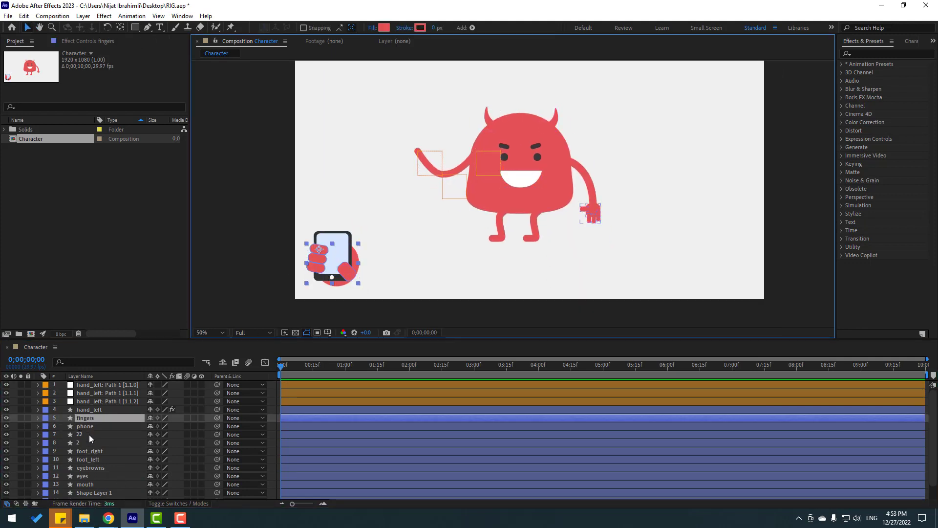
pyautogui.moveTo(366, 183); pyautogui.dragTo(328, 239)
pyautogui.scroll(2, 328, 240)
pyautogui.moveTo(238, 233); pyautogui.dragTo(312, 275)
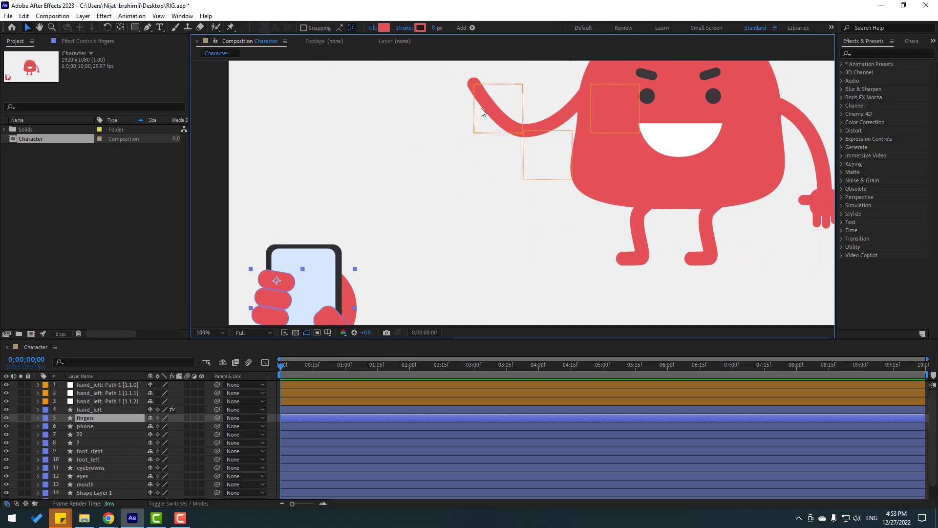
pyautogui.click(485, 123)
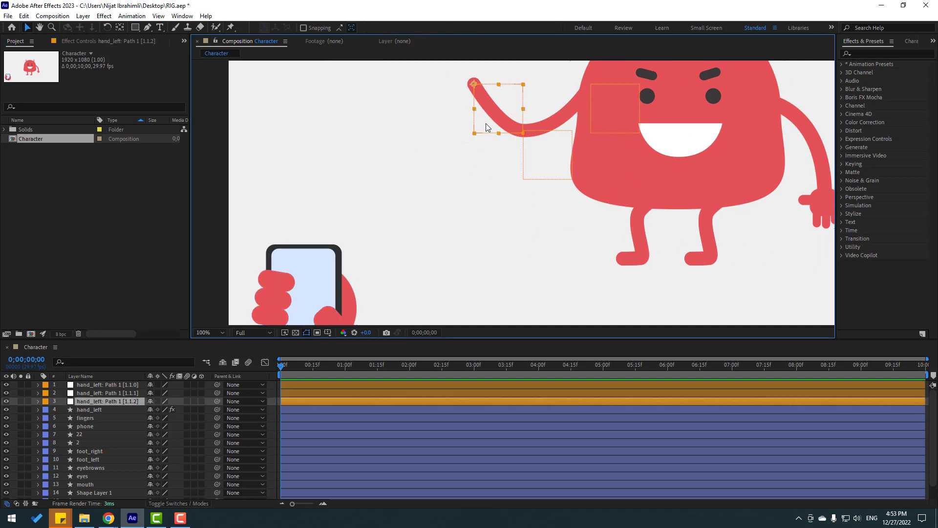
pyautogui.click(120, 401)
pyautogui.press('Return')
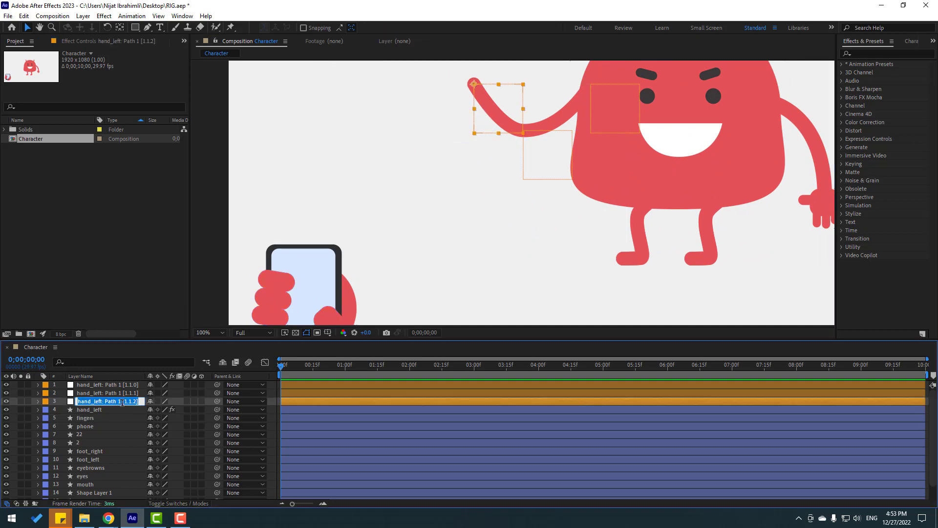
pyautogui.write('01')
pyautogui.press('Return')
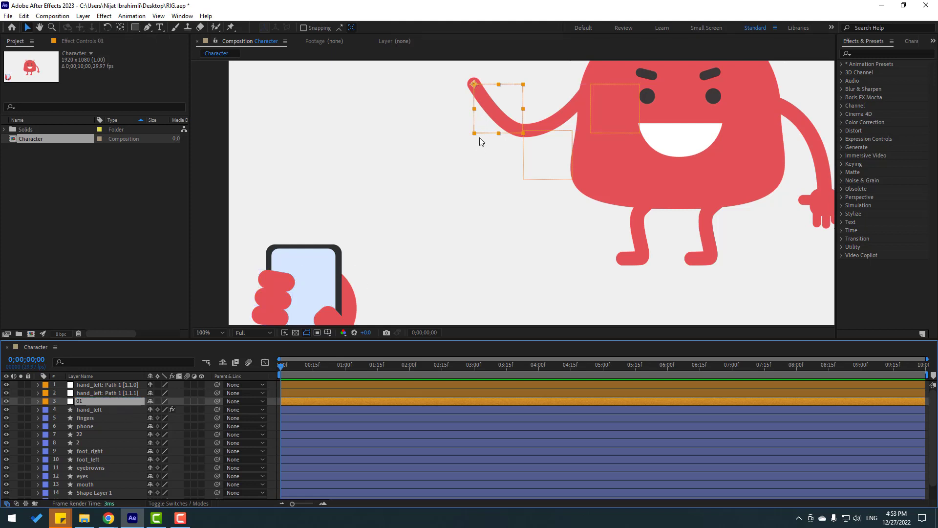
pyautogui.moveTo(481, 138); pyautogui.dragTo(485, 128)
pyautogui.hotkey('ctrl', 'z')
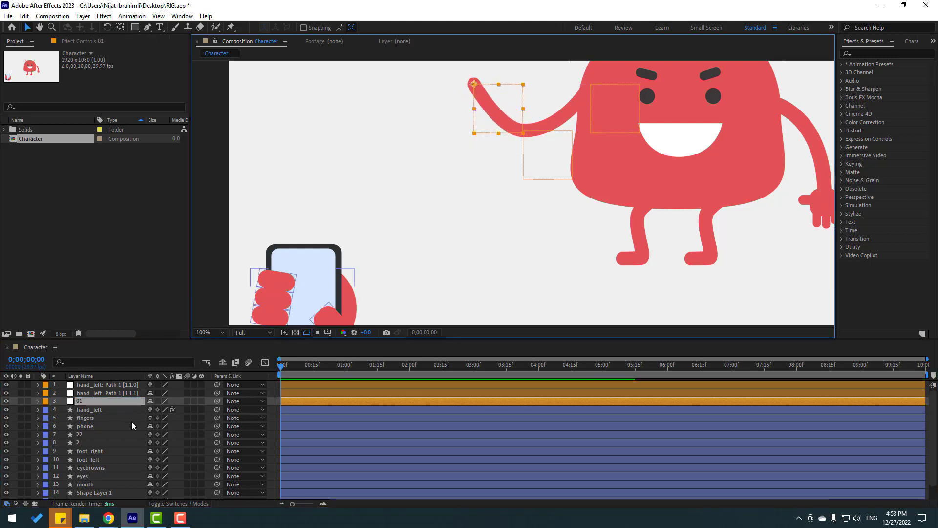
# Parent the fingers and phone layers to null 01 and adjust the 01 null
pyautogui.click(90, 421)
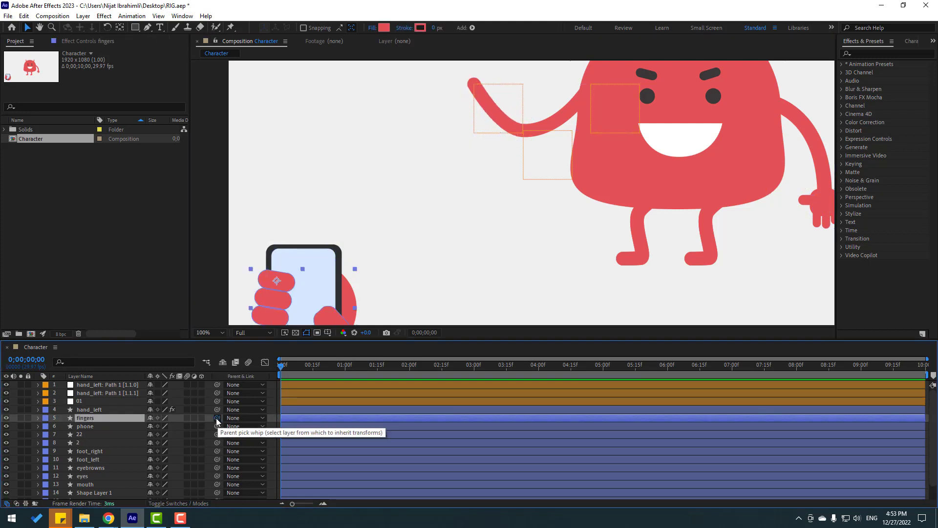
pyautogui.moveTo(217, 417); pyautogui.dragTo(78, 401)
pyautogui.click(87, 425)
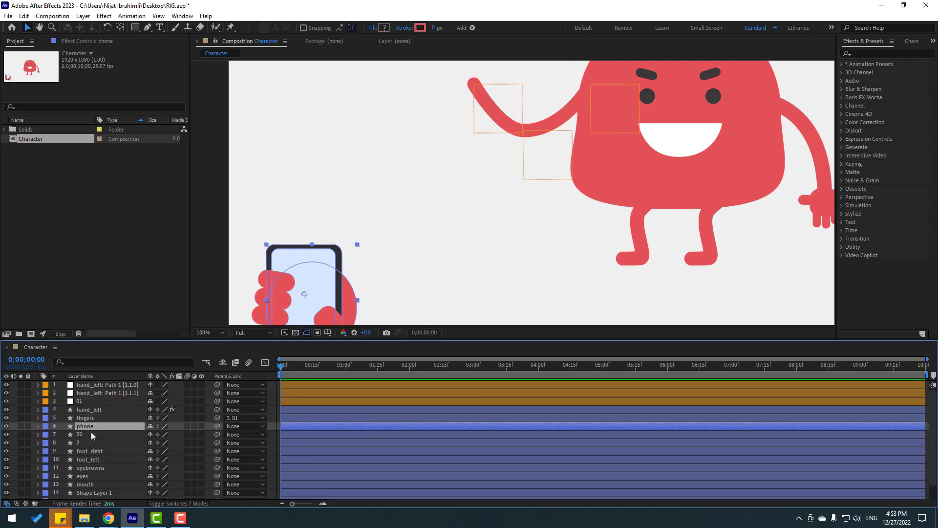
pyautogui.moveTo(217, 426); pyautogui.dragTo(78, 401)
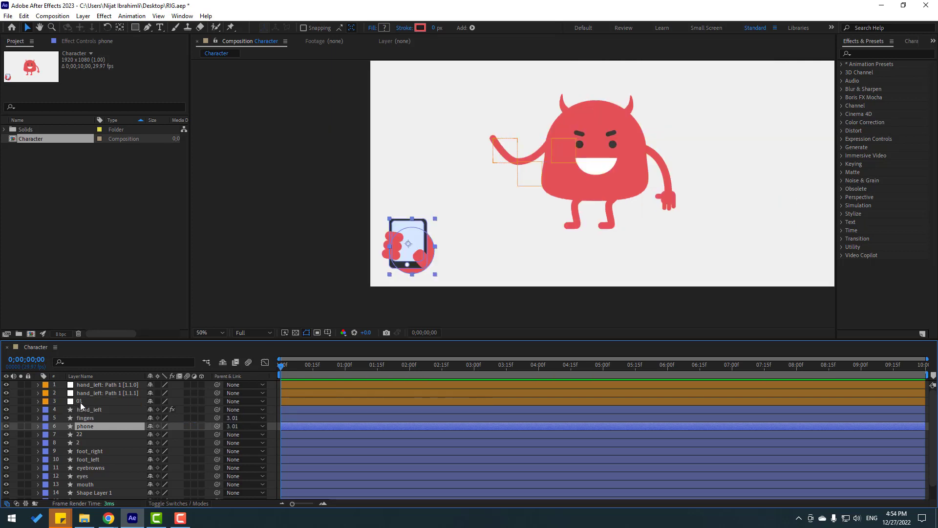
pyautogui.click(80, 403)
pyautogui.moveTo(496, 160)
pyautogui.mouseDown()
pyautogui.moveTo(488, 147)
pyautogui.moveTo(492, 174)
pyautogui.moveTo(466, 168)
pyautogui.moveTo(497, 160)
pyautogui.mouseUp()
# Move the phone and fingers up to the hand tip and parent fingers to phone
pyautogui.click(86, 426)
pyautogui.keyDown('ctrl'); pyautogui.click(90, 419); pyautogui.keyUp('ctrl')
pyautogui.moveTo(420, 246); pyautogui.dragTo(483, 123)
pyautogui.scroll(4, 493, 139)
pyautogui.scroll(-2, 468, 269)
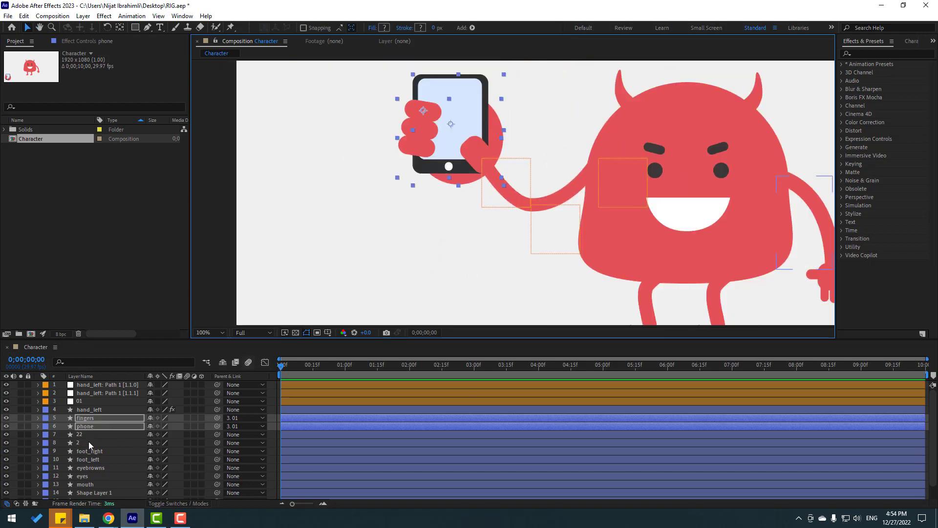
pyautogui.click(92, 417)
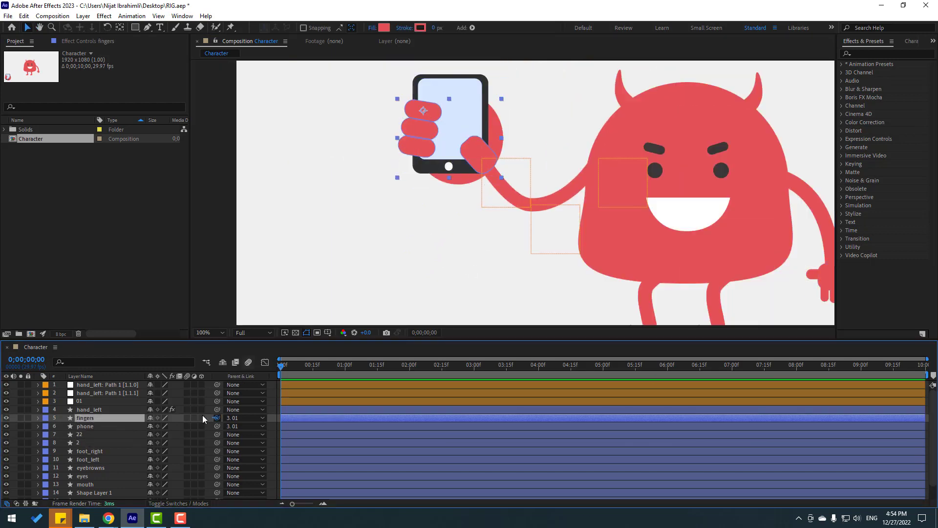
pyautogui.moveTo(186, 416); pyautogui.dragTo(86, 428)
# Move the phone's anchor point near its base, scale it to 56% and rotate it -19°
pyautogui.click(86, 430)
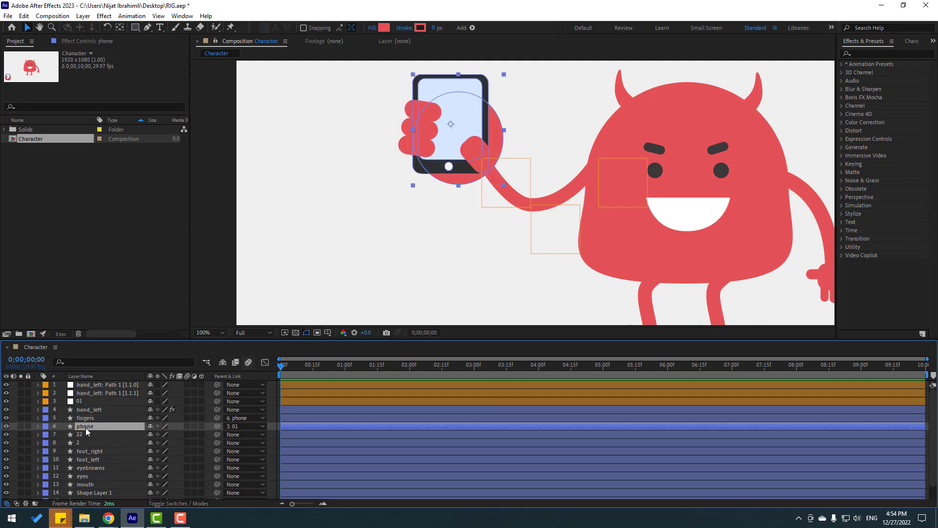
pyautogui.click(120, 28)
pyautogui.moveTo(449, 133); pyautogui.dragTo(467, 175)
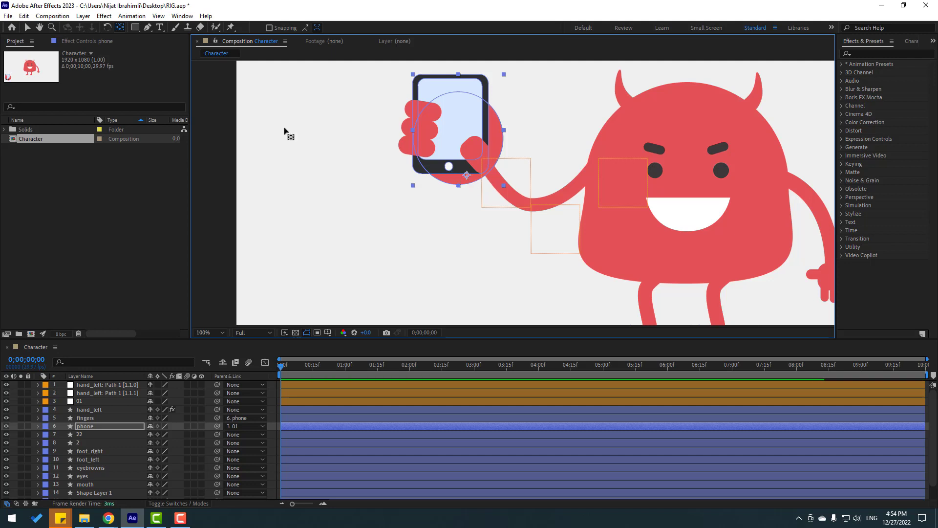
pyautogui.click(27, 28)
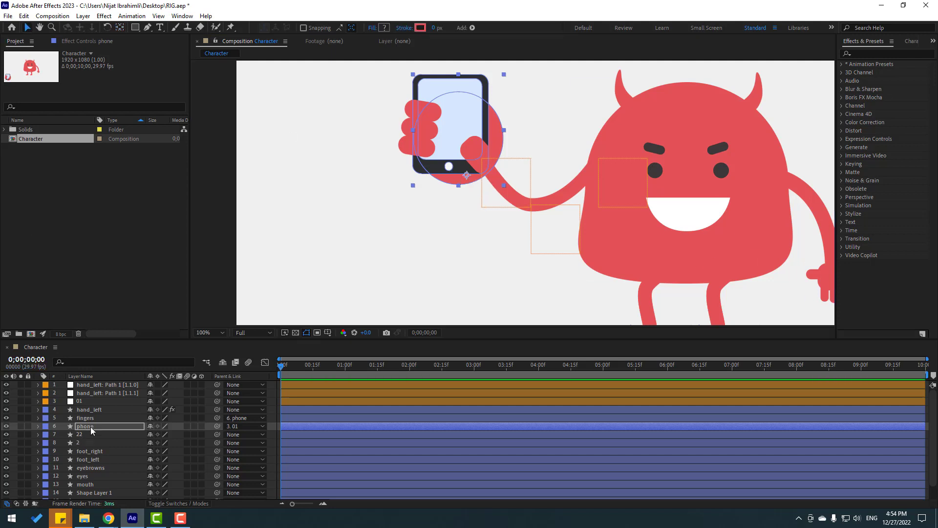
pyautogui.press('s')
pyautogui.moveTo(163, 434); pyautogui.dragTo(142, 434)
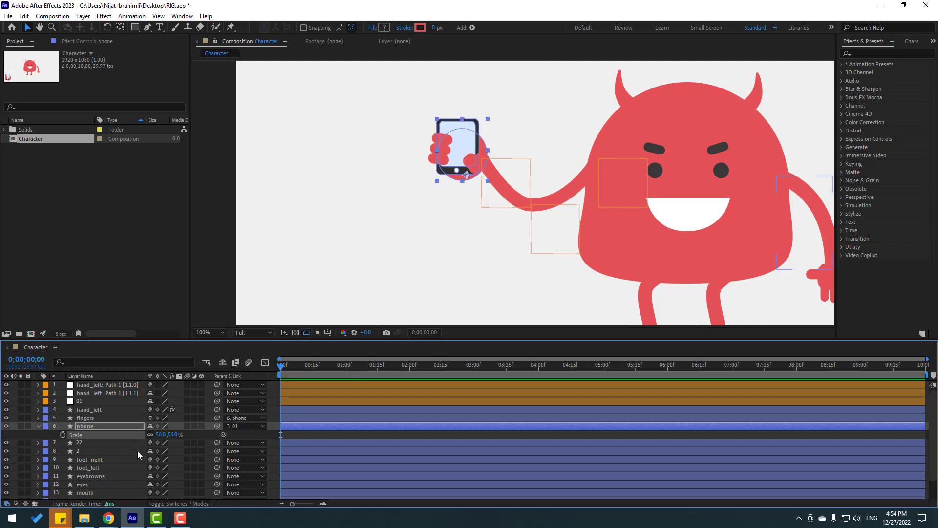
pyautogui.press('r')
pyautogui.moveTo(160, 434); pyautogui.dragTo(156, 434)
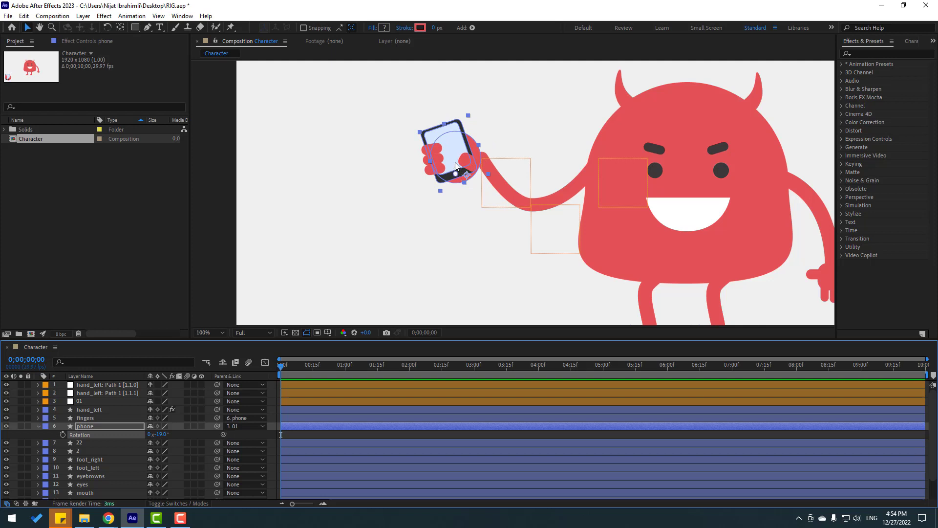
# Settle the phone into the raised hand by moving it and the 01 null, then fit the view
pyautogui.moveTo(455, 166); pyautogui.dragTo(470, 145)
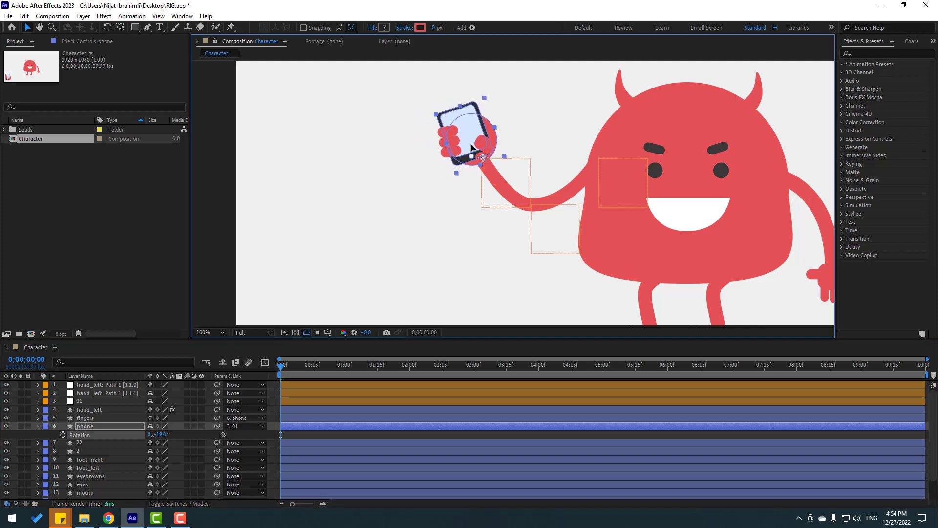
pyautogui.click(499, 184)
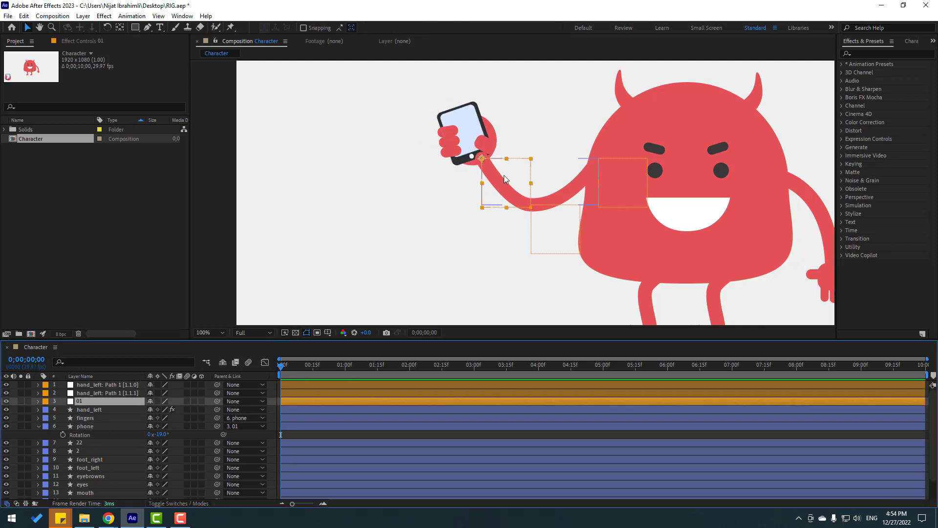
pyautogui.moveTo(499, 184); pyautogui.dragTo(446, 179)
pyautogui.moveTo(463, 225); pyautogui.dragTo(500, 198)
pyautogui.click(209, 332)
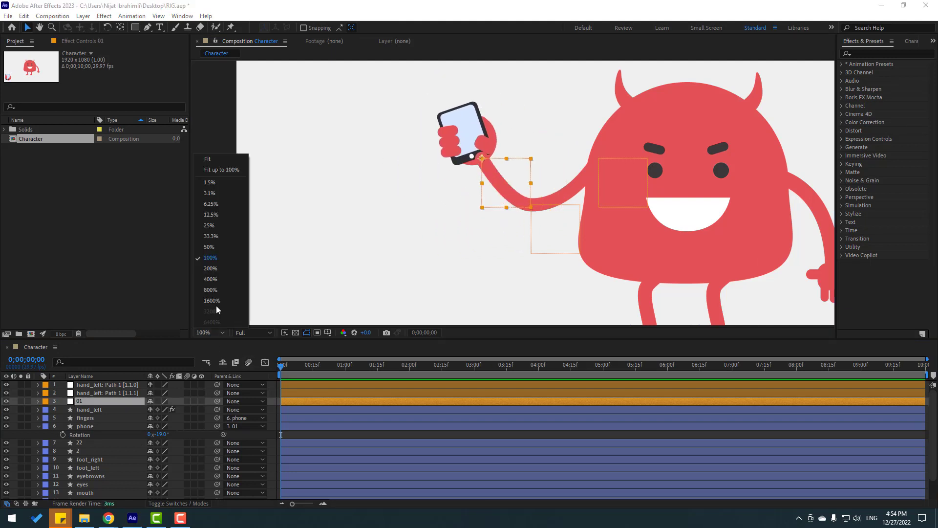
pyautogui.click(223, 170)
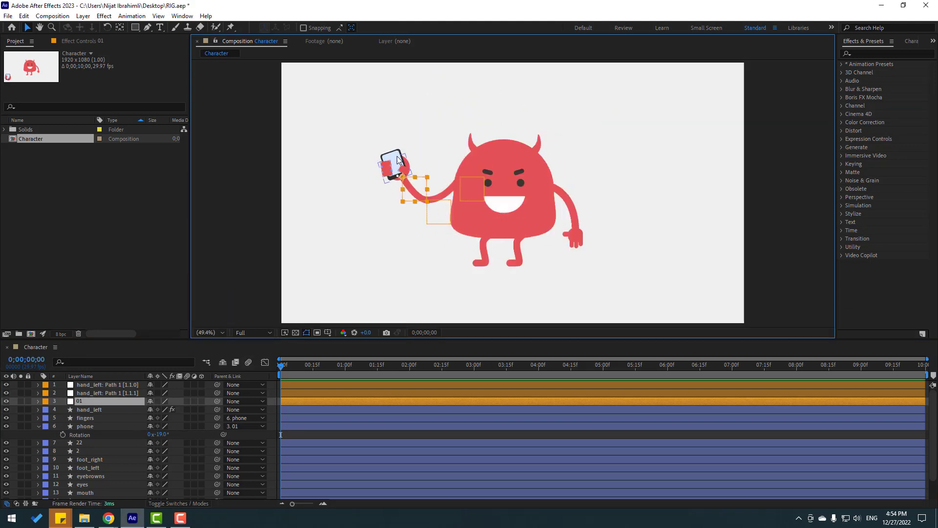
# Set Position keyframes at frame 0 on all three arm null layers
pyautogui.keyDown('ctrl'); pyautogui.click(88, 393); pyautogui.keyUp('ctrl')
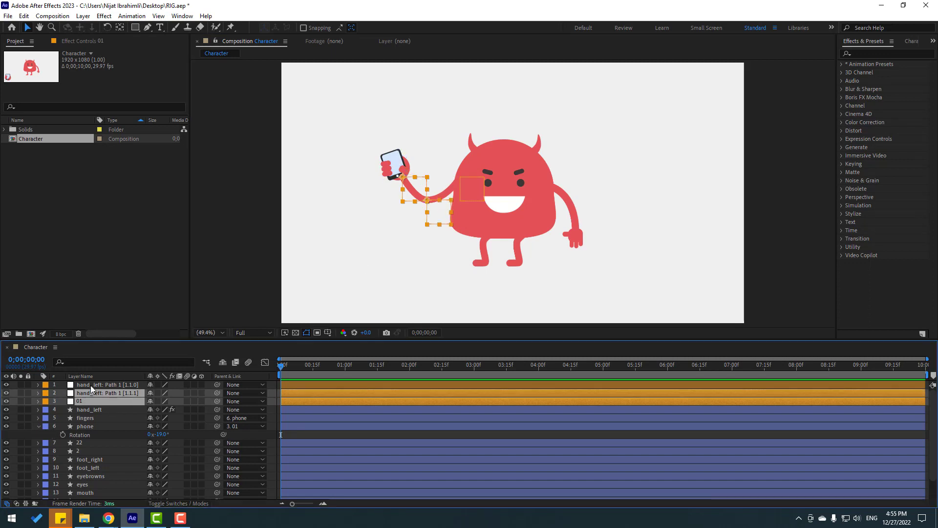
pyautogui.keyDown('ctrl'); pyautogui.click(90, 385); pyautogui.keyUp('ctrl')
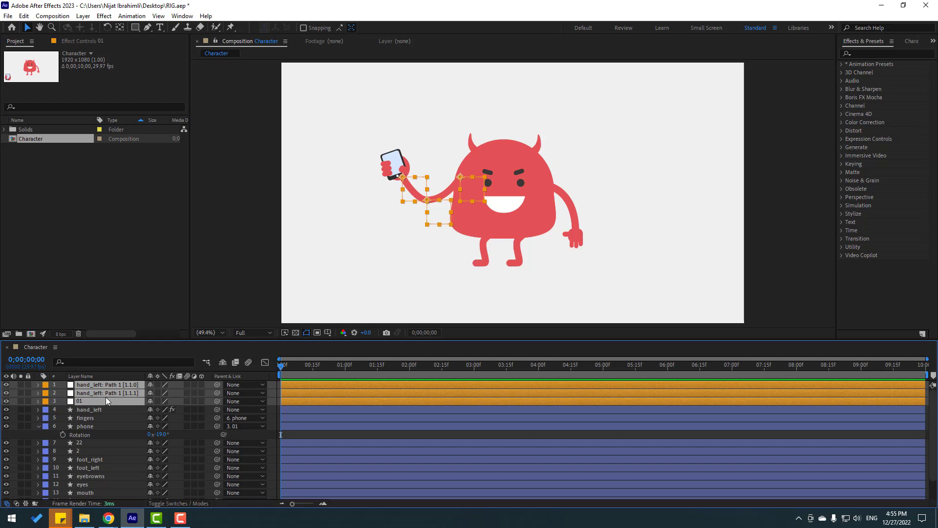
pyautogui.press('p')
pyautogui.click(63, 393)
pyautogui.click(62, 409)
pyautogui.click(63, 426)
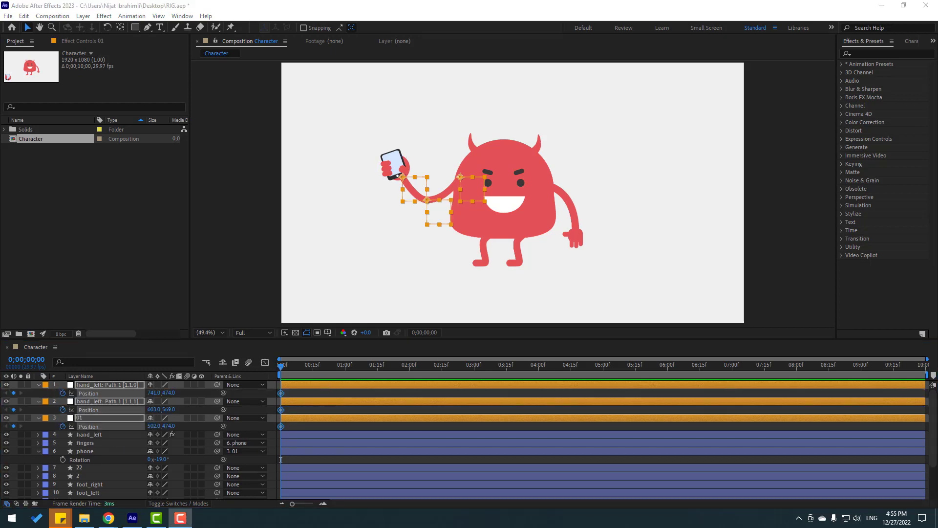
# At frame 10, drag the hand and elbow nulls to lift the arm and phone, then preview
pyautogui.hotkey('shift', 'pagedown')
pyautogui.click(388, 216)
pyautogui.scroll(1, 388, 216)
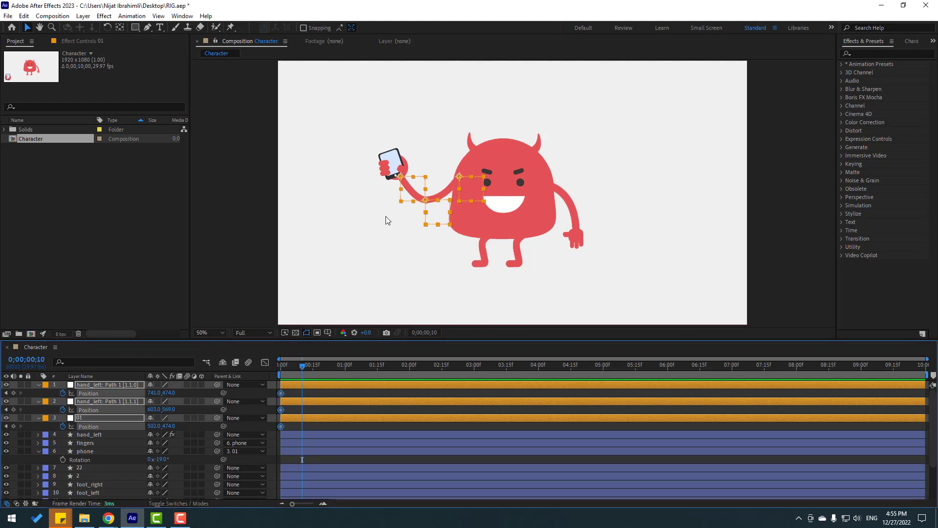
pyautogui.click(407, 190)
pyautogui.moveTo(413, 181); pyautogui.dragTo(433, 141)
pyautogui.moveTo(430, 211); pyautogui.dragTo(475, 207)
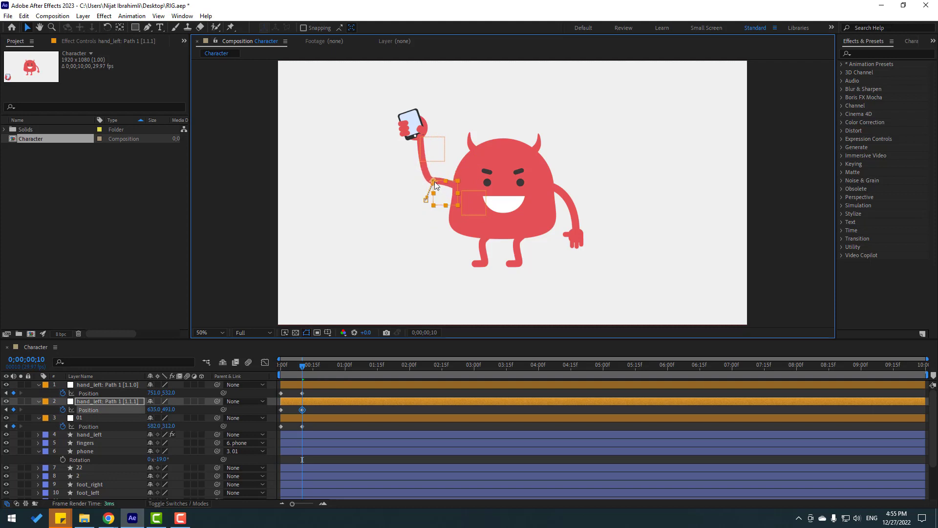
pyautogui.moveTo(433, 145); pyautogui.dragTo(446, 193)
pyautogui.click(280, 371)
pyautogui.press('space')
pyautogui.press('space')
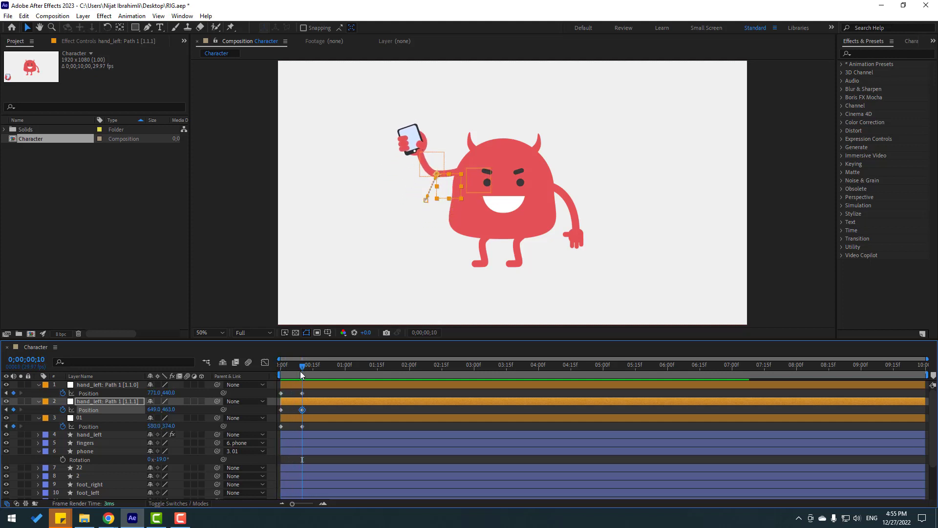
pyautogui.click(426, 157)
pyautogui.moveTo(426, 157); pyautogui.dragTo(436, 156)
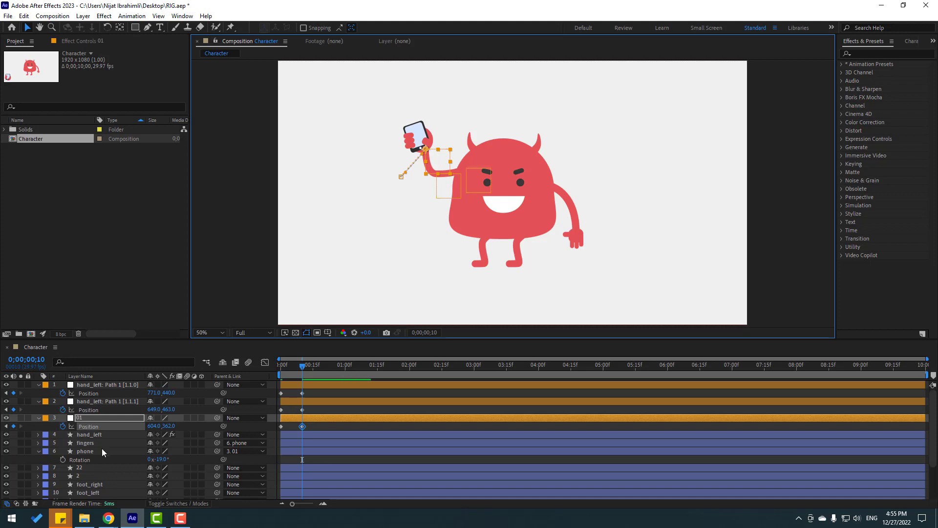
# Keyframe the phone's Rotation at frame 0 and tilt it to +18° at frame 10
pyautogui.click(89, 452)
pyautogui.click(62, 460)
pyautogui.click(288, 461)
pyautogui.moveTo(299, 460); pyautogui.dragTo(279, 463)
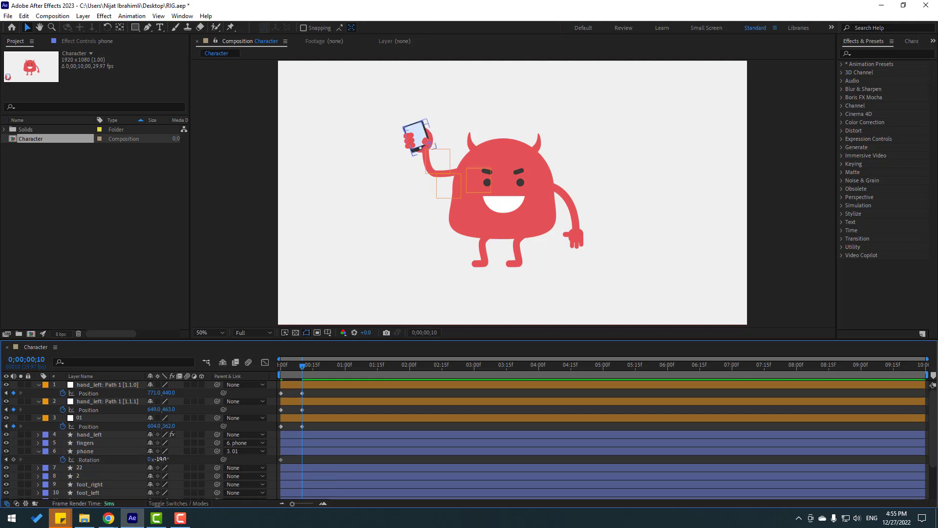
pyautogui.moveTo(161, 459); pyautogui.dragTo(186, 460)
pyautogui.click(311, 421)
pyautogui.moveTo(307, 370)
pyautogui.mouseDown()
pyautogui.moveTo(285, 362)
pyautogui.moveTo(280, 370)
pyautogui.moveTo(308, 371)
pyautogui.moveTo(305, 382)
pyautogui.moveTo(313, 368)
pyautogui.mouseUp()
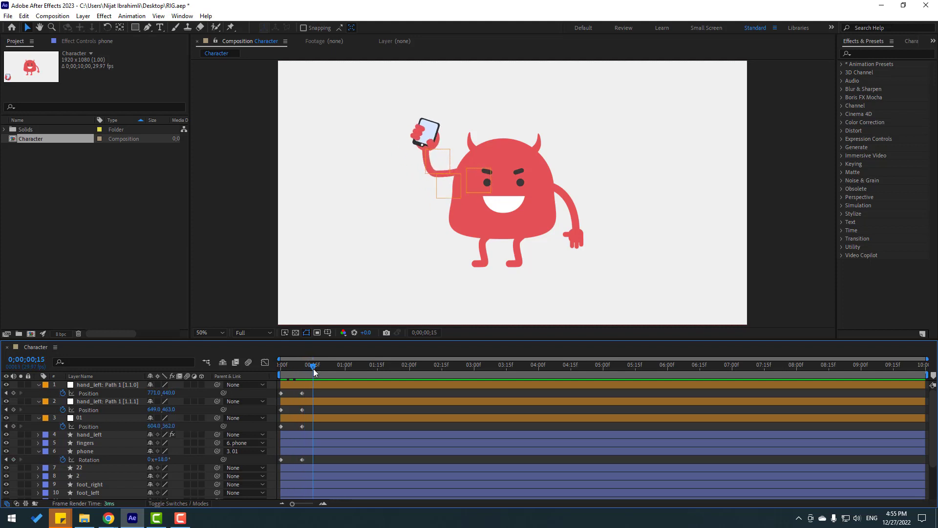
# Add frame-15 keyframes on the three null positions and the phone's rotation
pyautogui.click(13, 393)
pyautogui.click(13, 409)
pyautogui.click(13, 426)
pyautogui.click(13, 459)
# At frame 25, swing the arm down-left with the nulls and rotate the phone to -54°
pyautogui.hotkey('shift', 'pagedown')
pyautogui.click(370, 406)
pyautogui.click(436, 161)
pyautogui.moveTo(436, 160); pyautogui.dragTo(437, 222)
pyautogui.moveTo(472, 180); pyautogui.dragTo(426, 230)
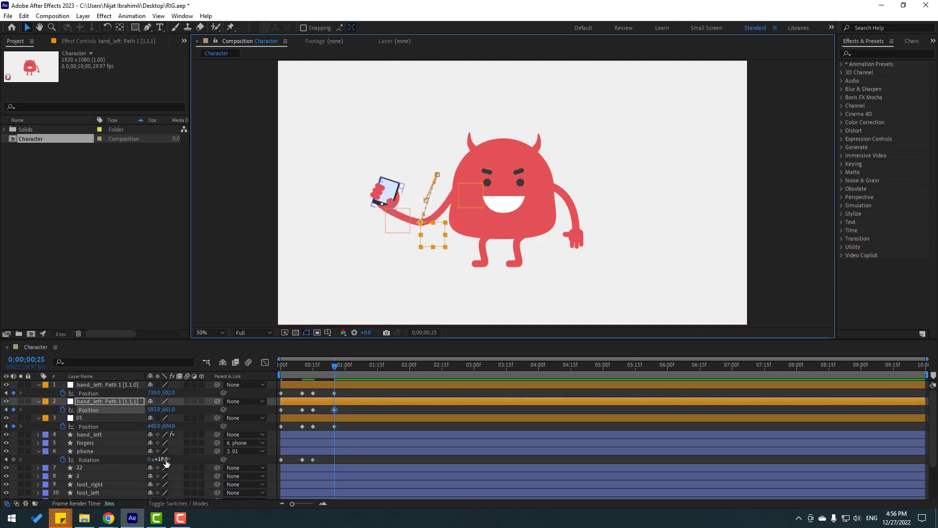
pyautogui.moveTo(160, 460); pyautogui.dragTo(134, 459)
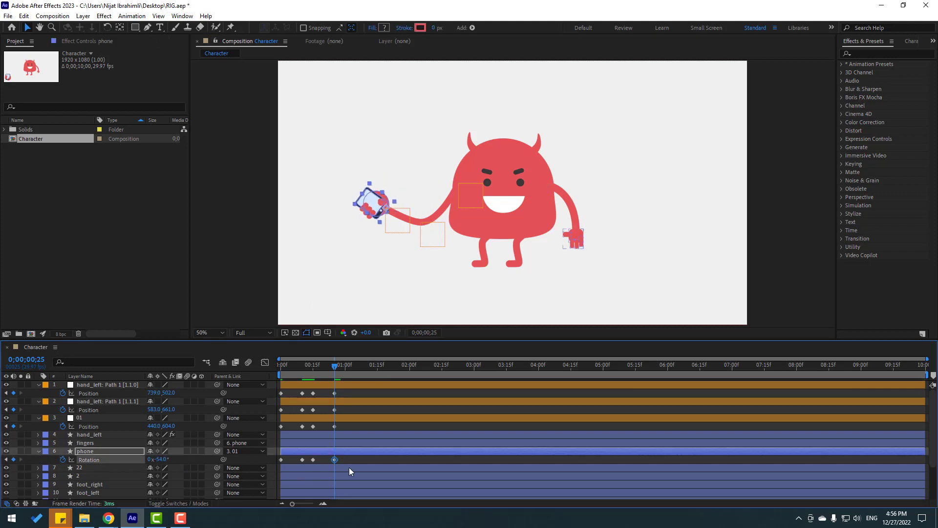
pyautogui.click(409, 304)
pyautogui.moveTo(394, 227); pyautogui.dragTo(397, 227)
pyautogui.click(359, 409)
pyautogui.moveTo(334, 366)
pyautogui.mouseDown()
pyautogui.moveTo(275, 366)
pyautogui.moveTo(345, 367)
pyautogui.mouseUp()
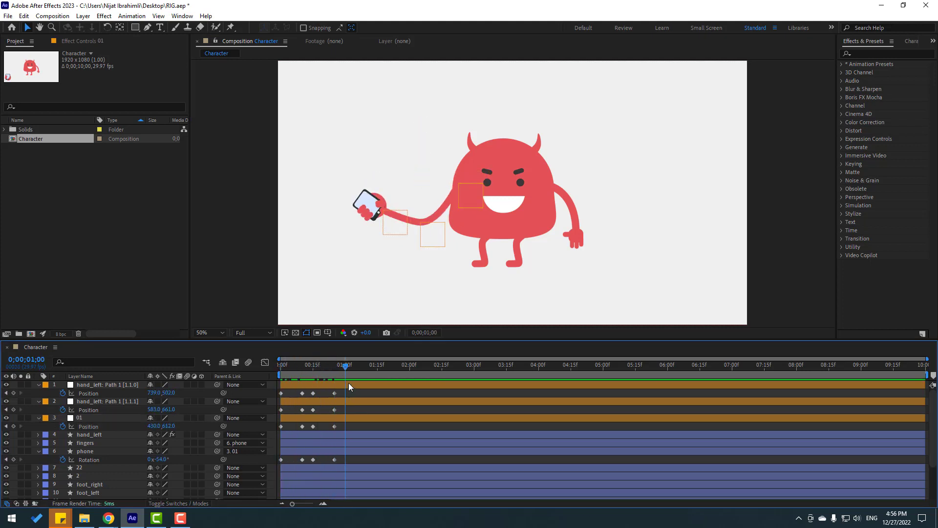
# Trim the work area to end at 0;00;00;28 and preview the four-pose arm-and-phone animation
pyautogui.click(341, 367)
pyautogui.press('n')
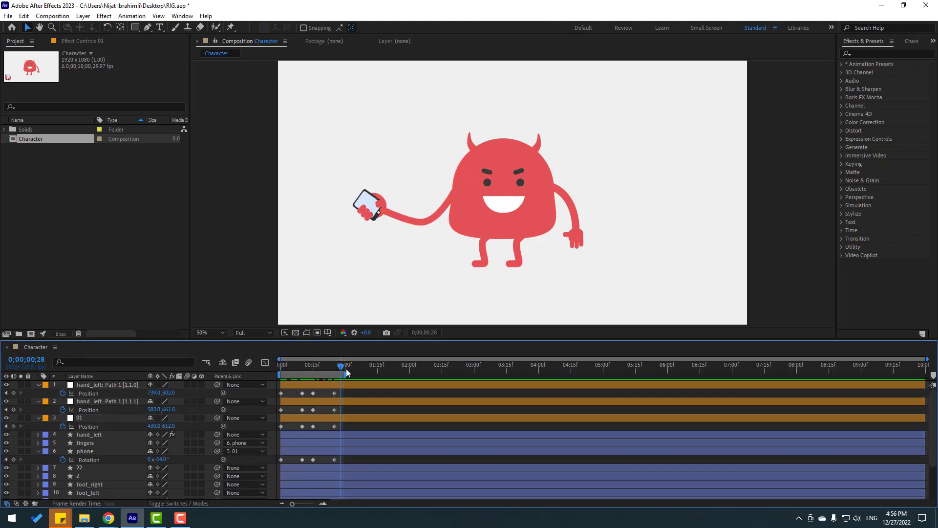
pyautogui.press('space')
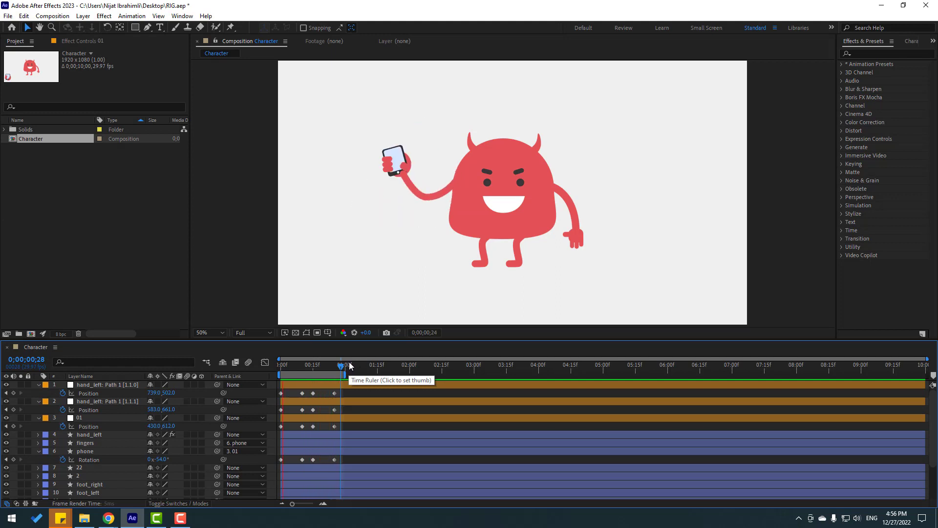
pyautogui.click(337, 368)
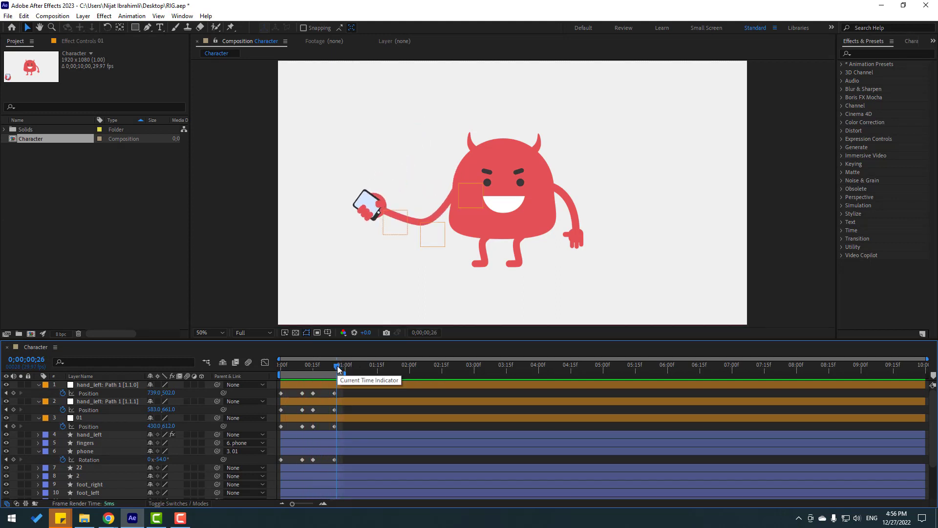